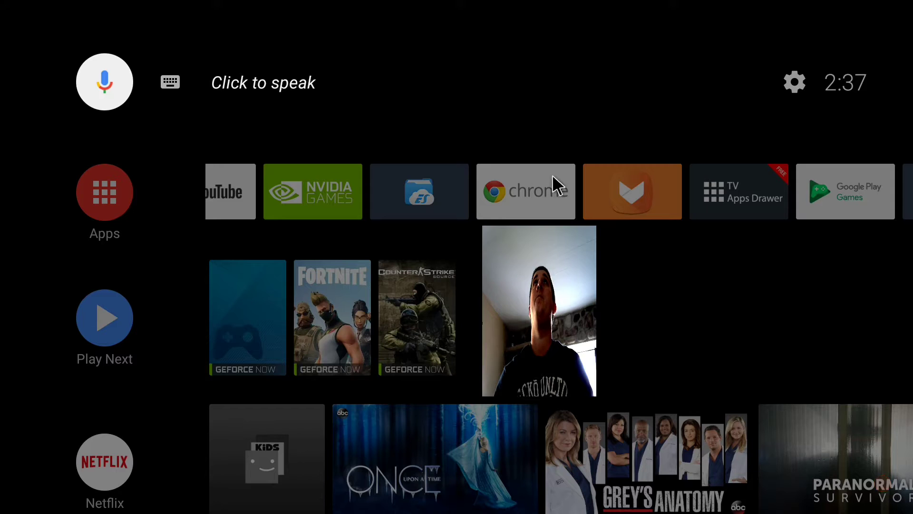
# Close the floating camera overlay covering the Android TV home screen.
pyautogui.moveTo(594, 264)
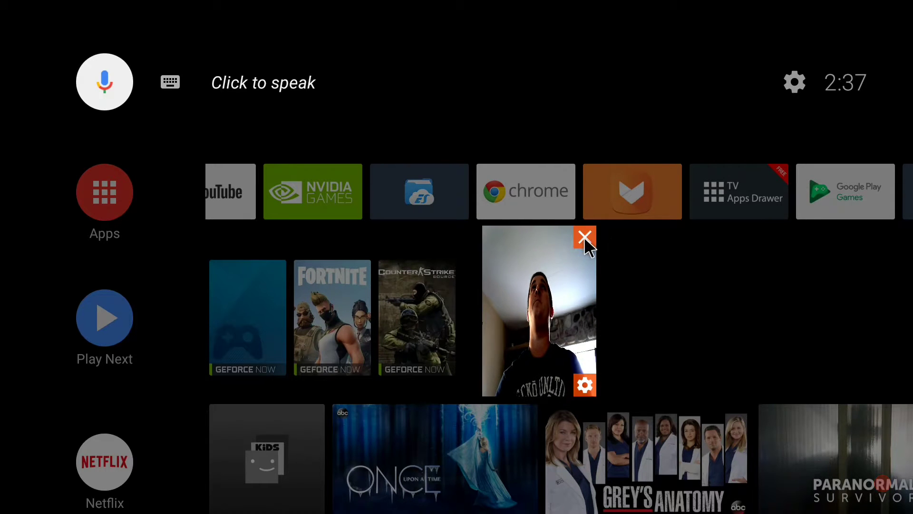
pyautogui.click(585, 238)
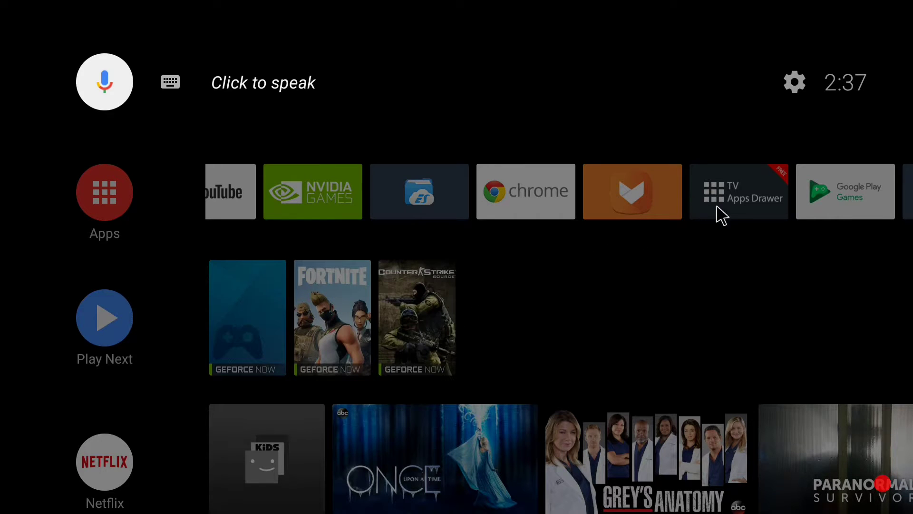
# Open Google Play from the installed apps list and search for 'es'.
pyautogui.moveTo(740, 209); pyautogui.dragTo(679, 218)
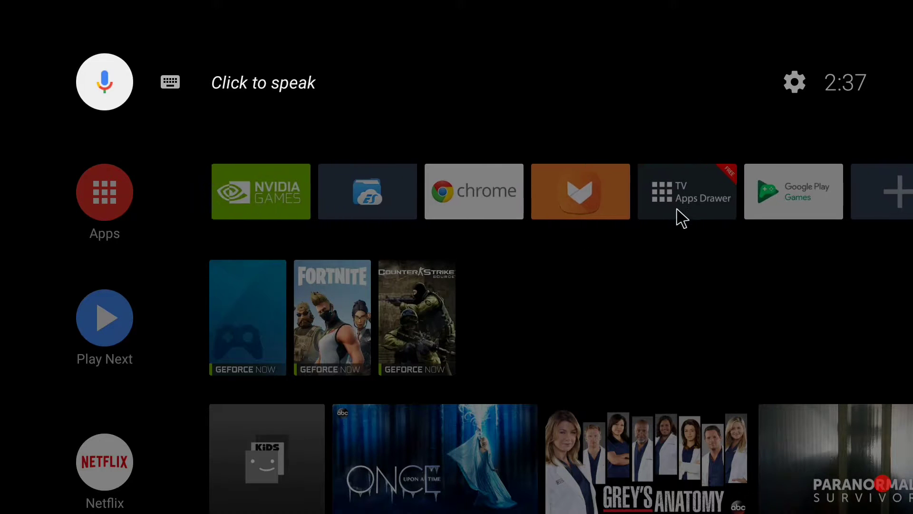
pyautogui.click(110, 200)
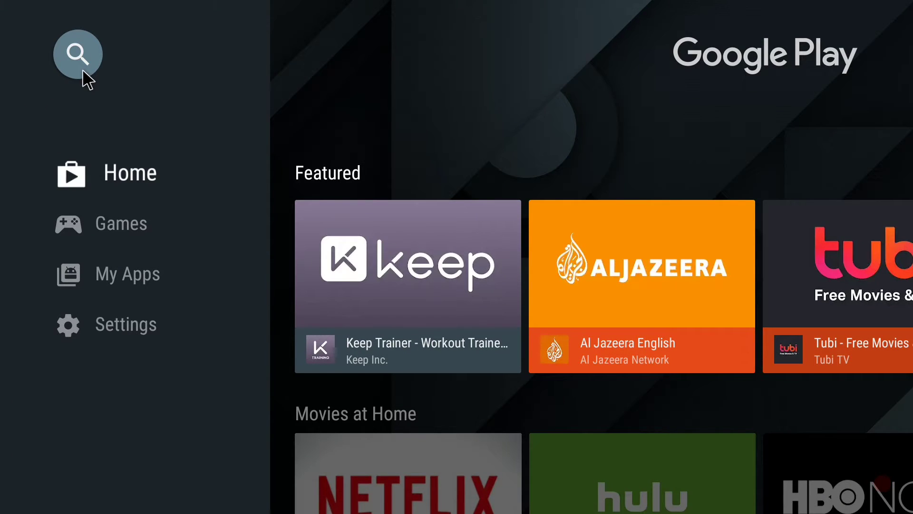
pyautogui.click(82, 69)
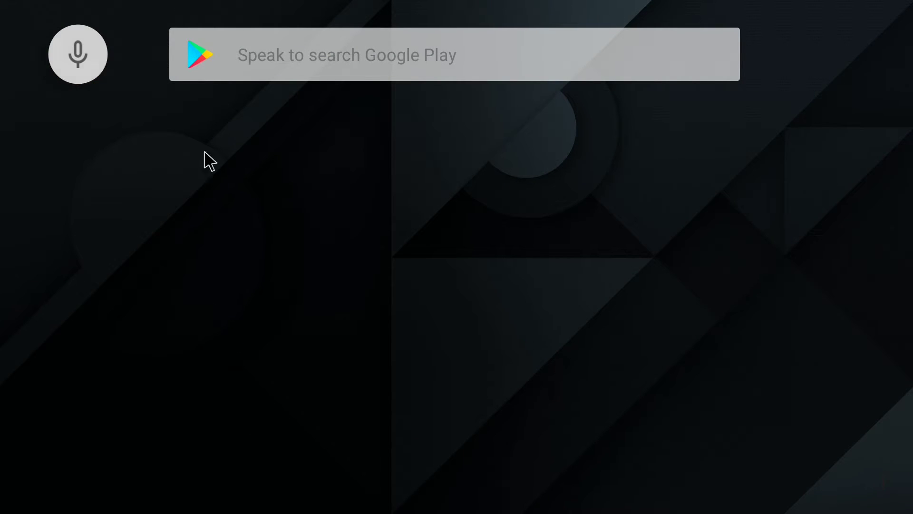
pyautogui.click(243, 59)
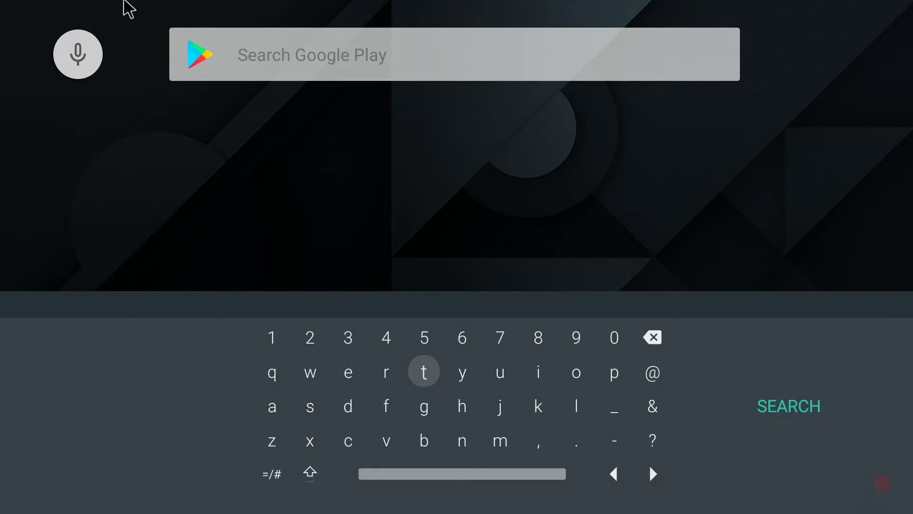
pyautogui.write('es')
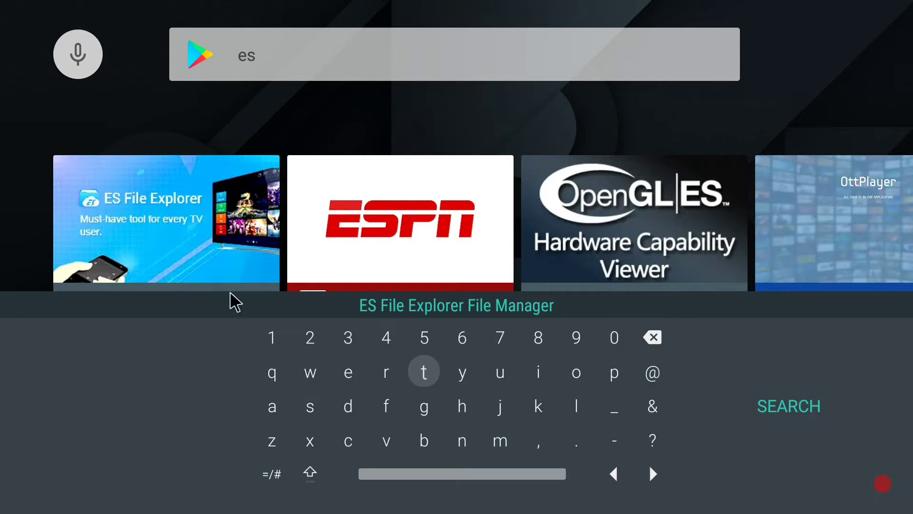
# View the ES File Explorer File Manager listing, then return to the 'es' results.
pyautogui.click(168, 229)
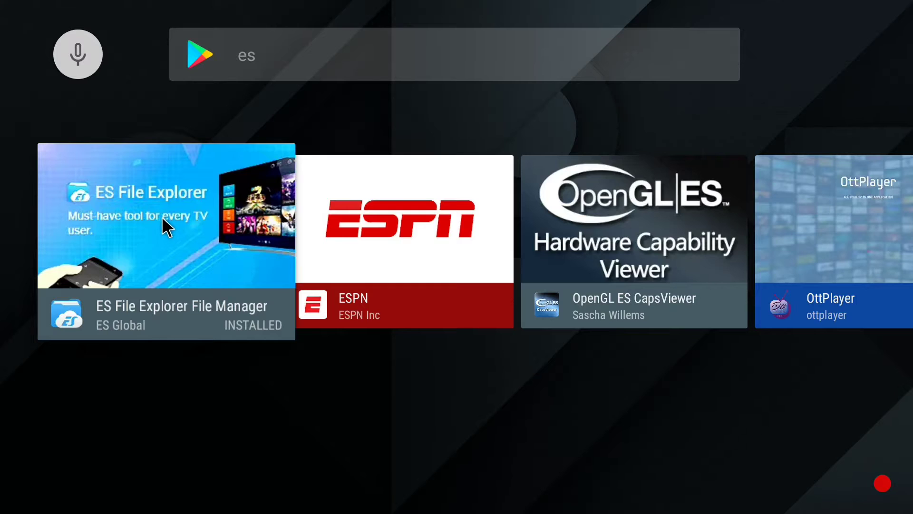
pyautogui.click(164, 223)
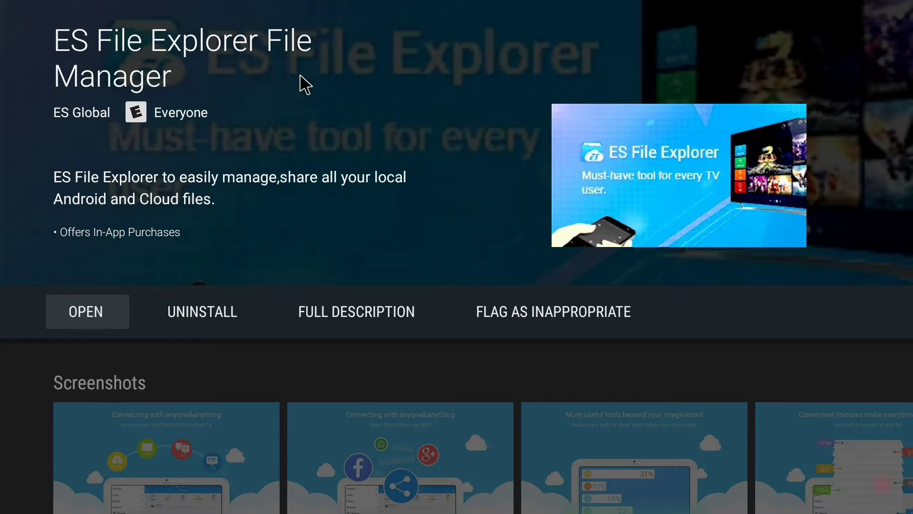
pyautogui.press('Escape')
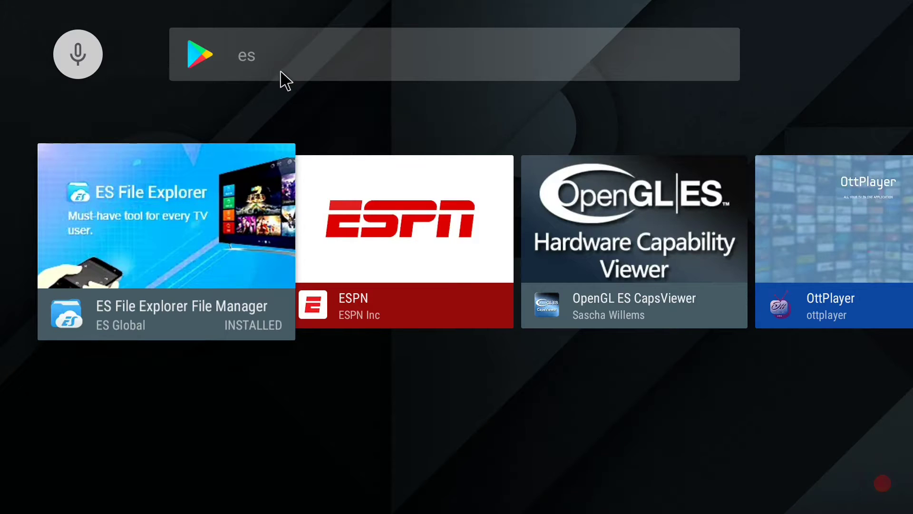
# Search 'tv', confirm TV Apps Drawer Free is installed, then go back to the home screen.
pyautogui.click(269, 61)
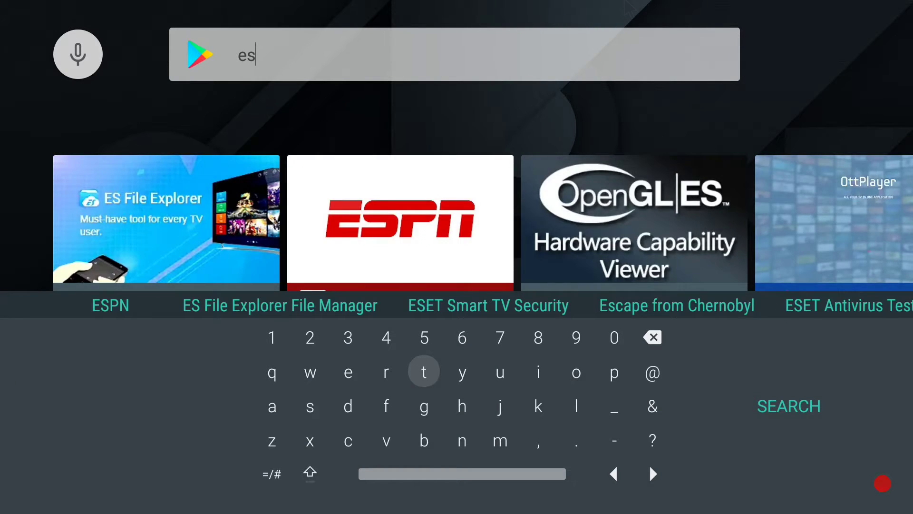
pyautogui.press('BackSpace')
pyautogui.press('BackSpace')
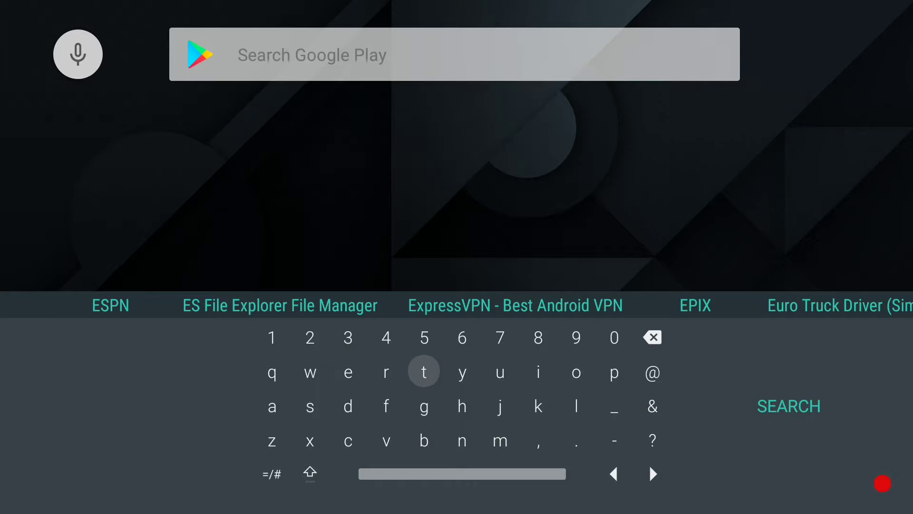
pyautogui.write('t')
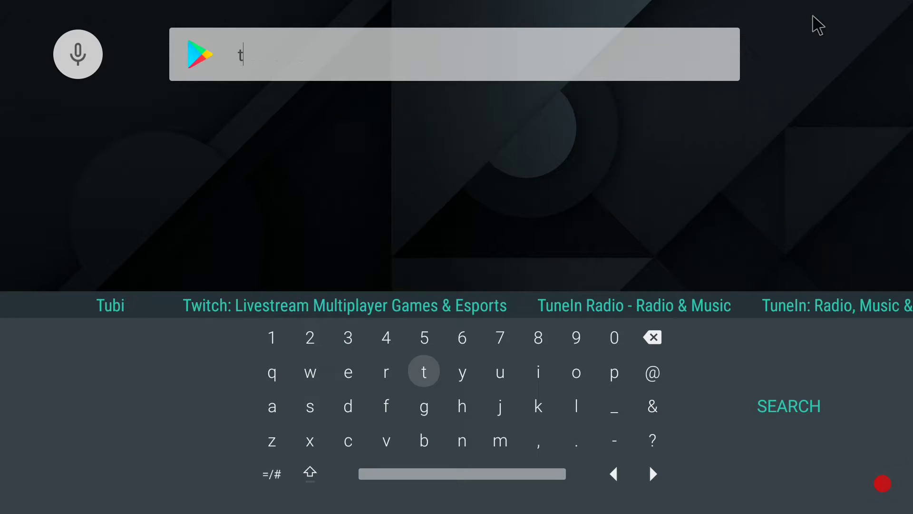
pyautogui.write('v')
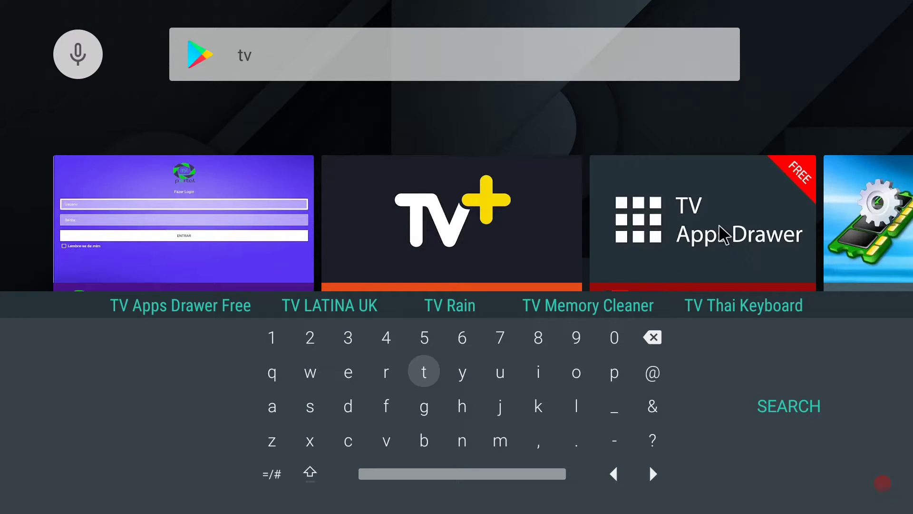
pyautogui.click(699, 220)
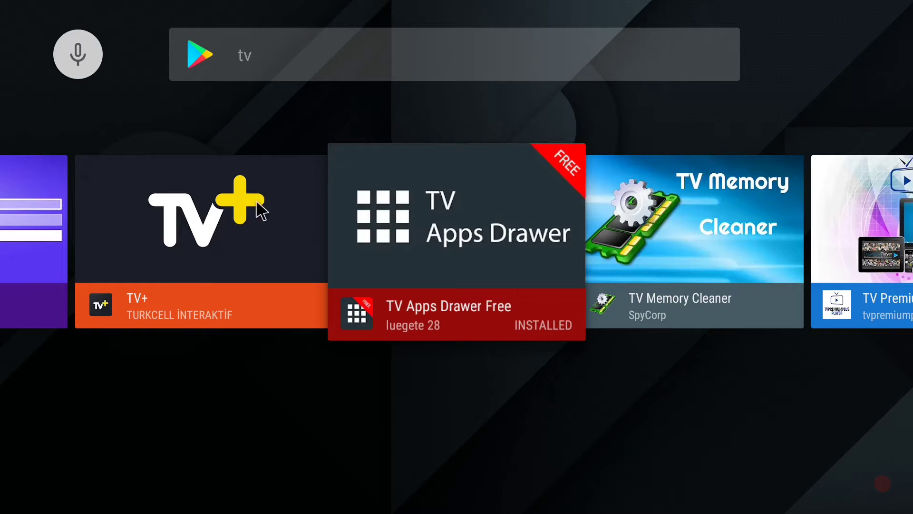
pyautogui.click(443, 260)
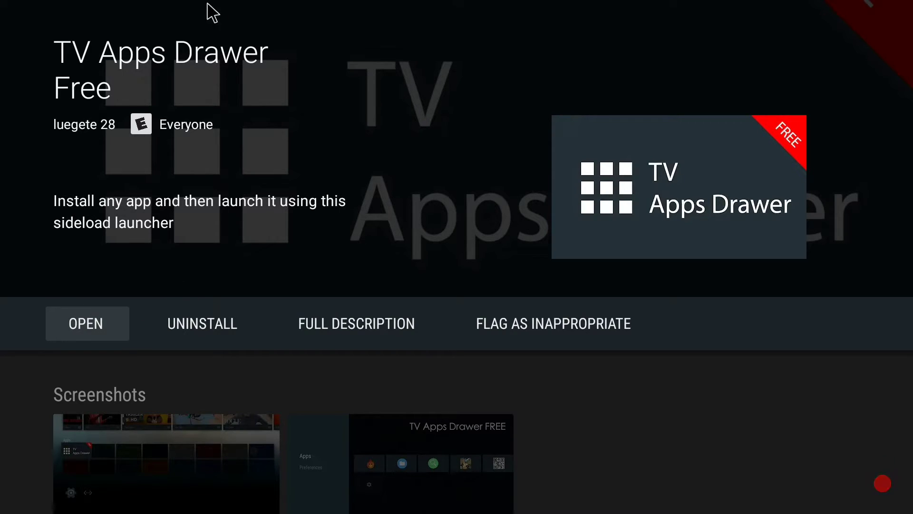
pyautogui.scroll(-1, 207, 224)
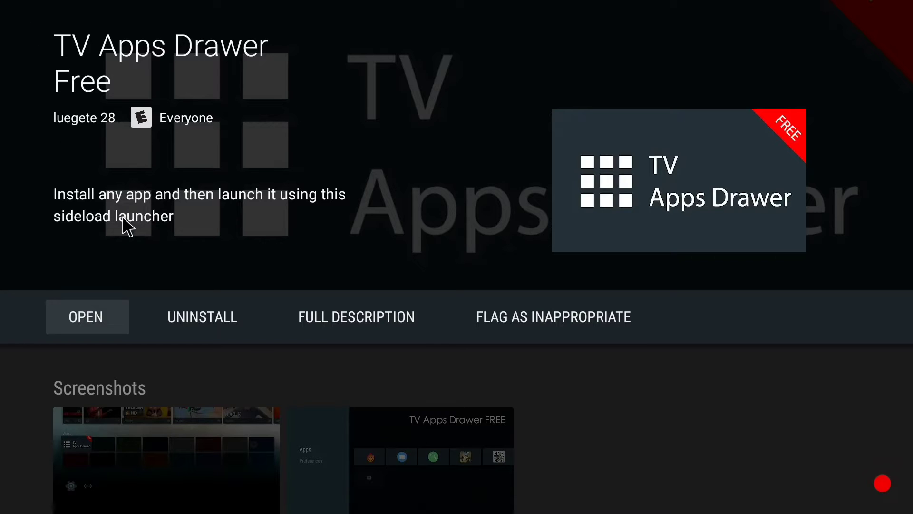
pyautogui.rightClick(115, 265)
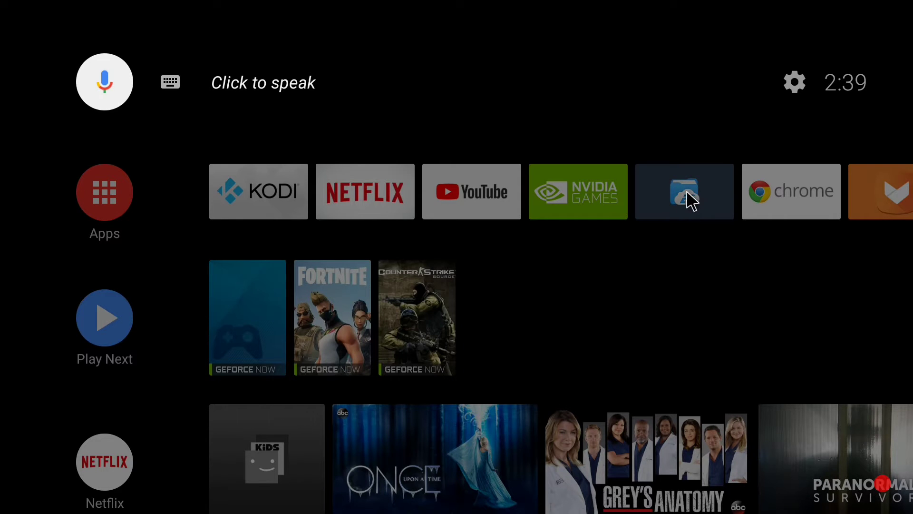
# Move along the favourites row past Chrome and Aptoide toward the ES File Explorer tile.
pyautogui.scroll(-1, 689, 206)
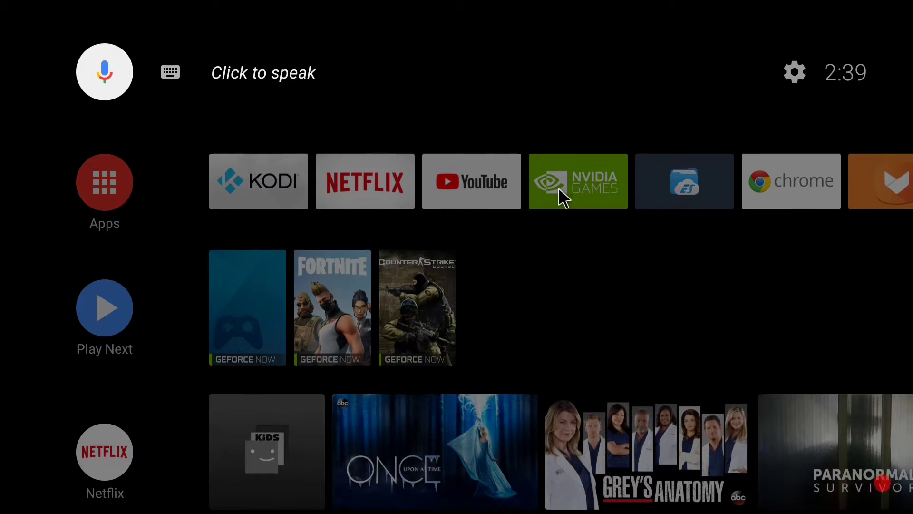
pyautogui.press('Down')
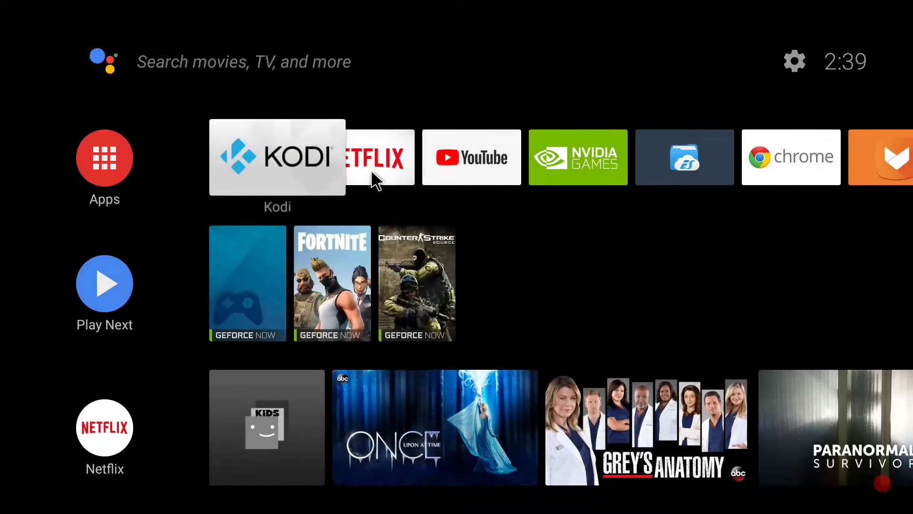
pyautogui.press('Right')
pyautogui.press('Right')
pyautogui.press('Right')
pyautogui.press('Right')
pyautogui.press('Right')
pyautogui.press('Right')
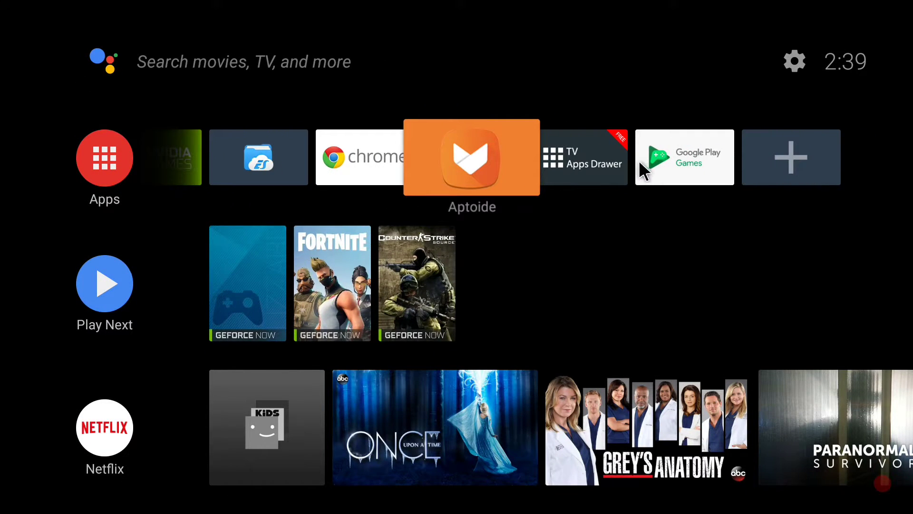
pyautogui.press('Right')
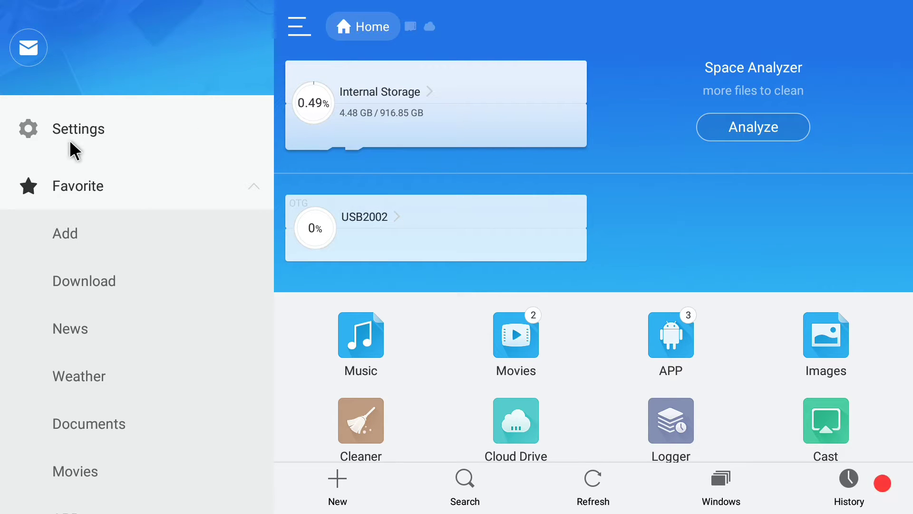
pyautogui.click(73, 126)
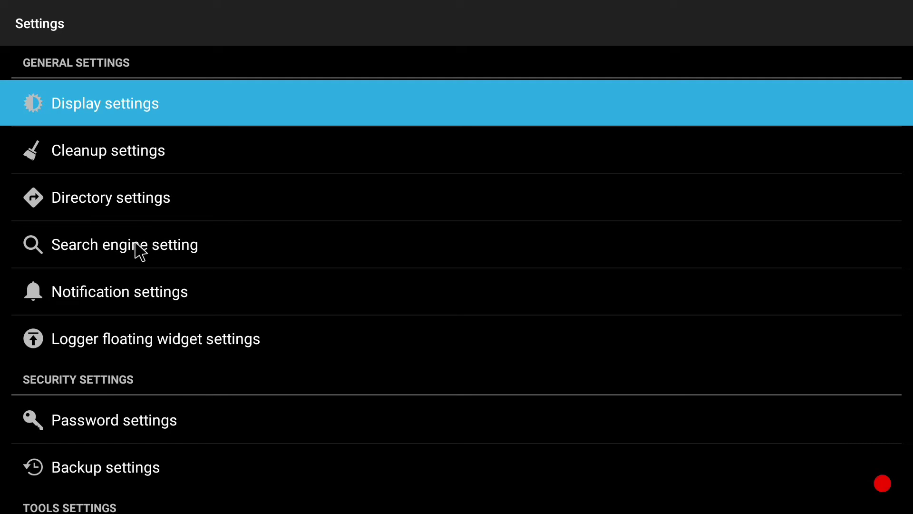
pyautogui.click(116, 251)
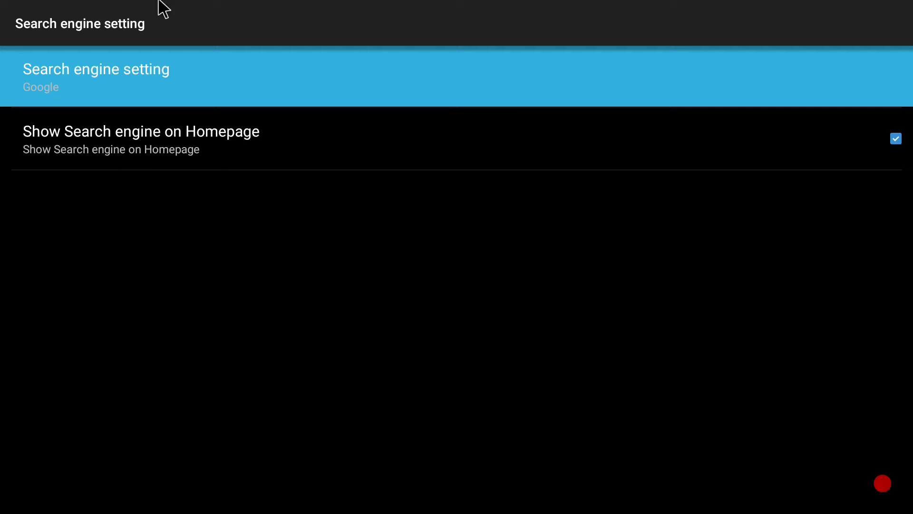
pyautogui.click(71, 78)
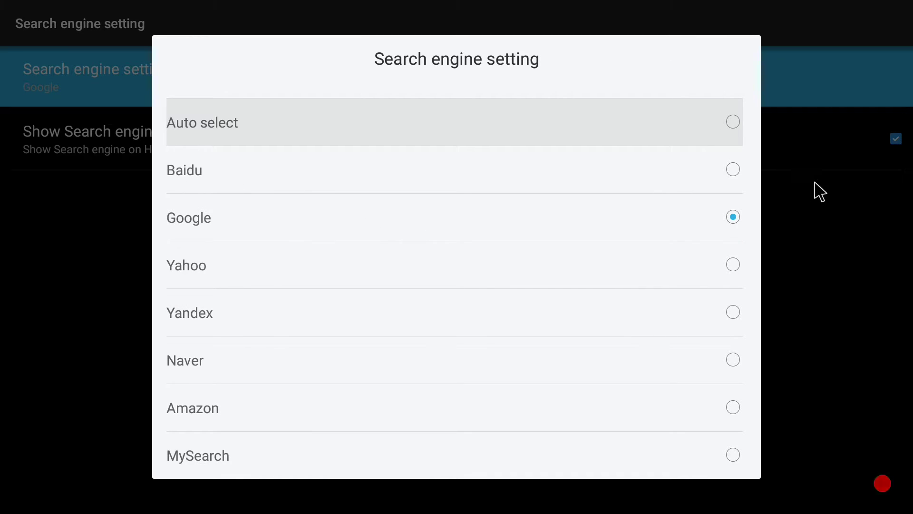
pyautogui.click(712, 219)
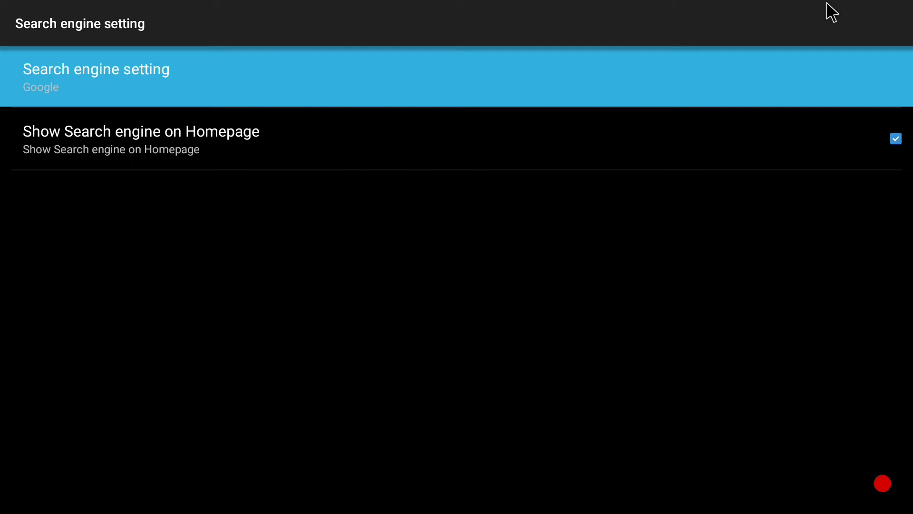
pyautogui.press('Escape')
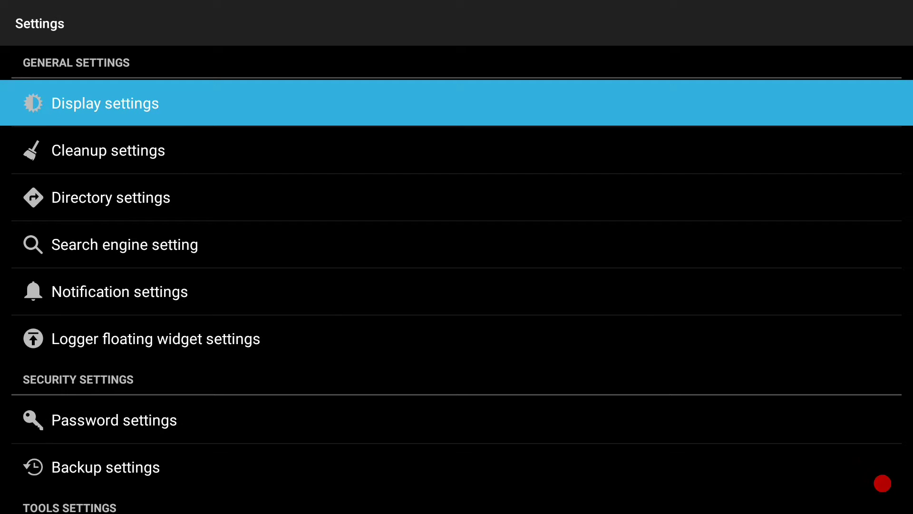
pyautogui.press('Escape')
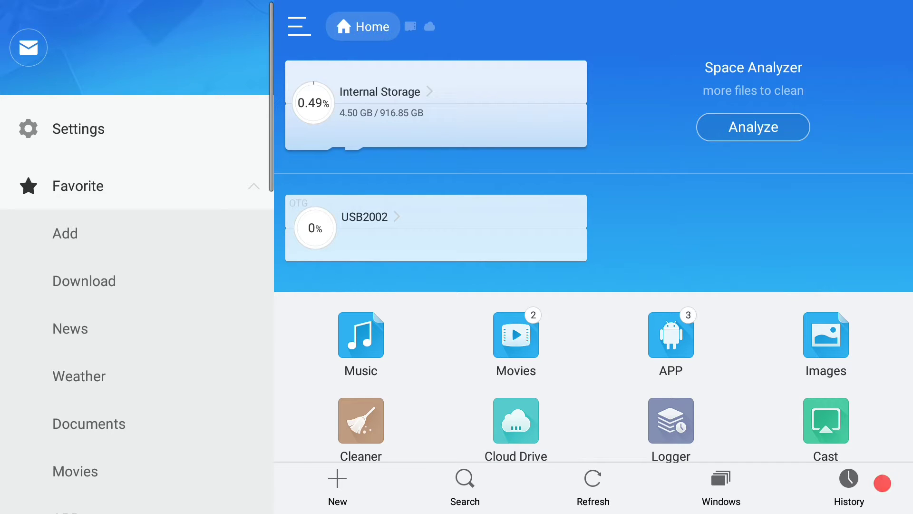
pyautogui.click(66, 233)
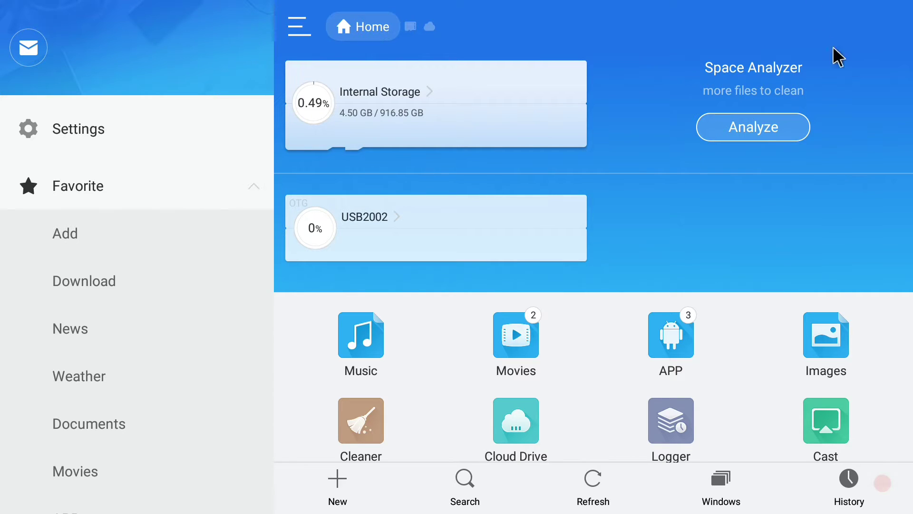
pyautogui.click(256, 192)
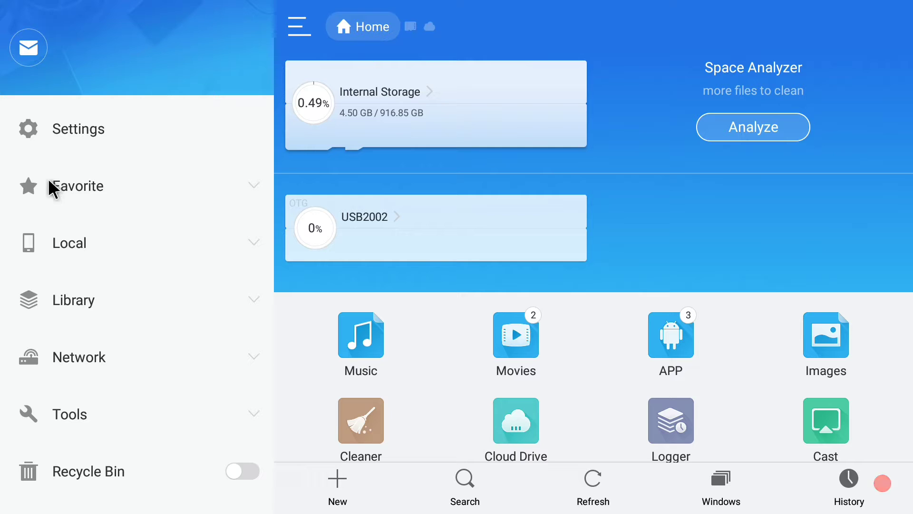
pyautogui.click(253, 184)
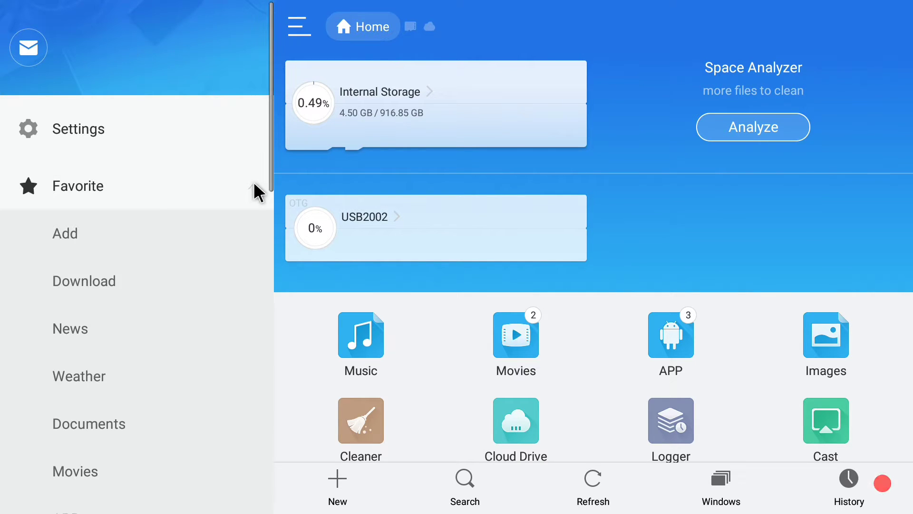
pyautogui.click(70, 233)
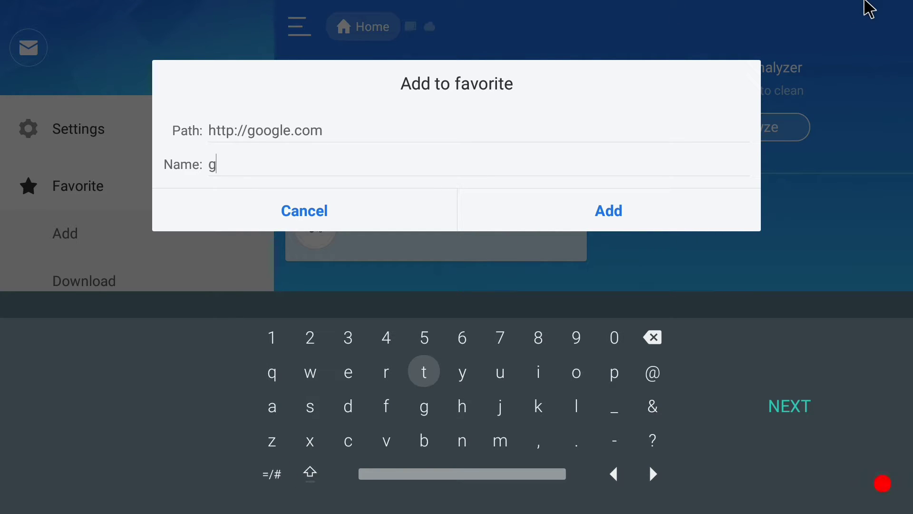
pyautogui.write('oogle')
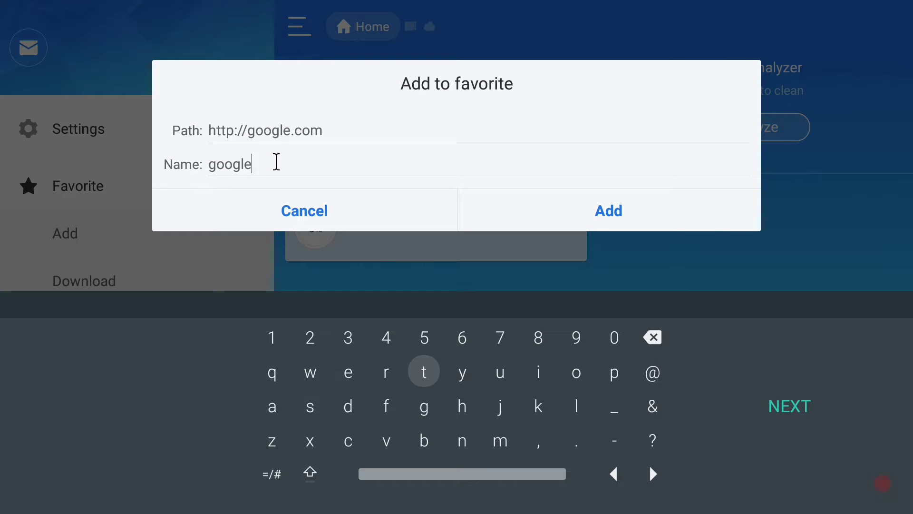
pyautogui.click(601, 214)
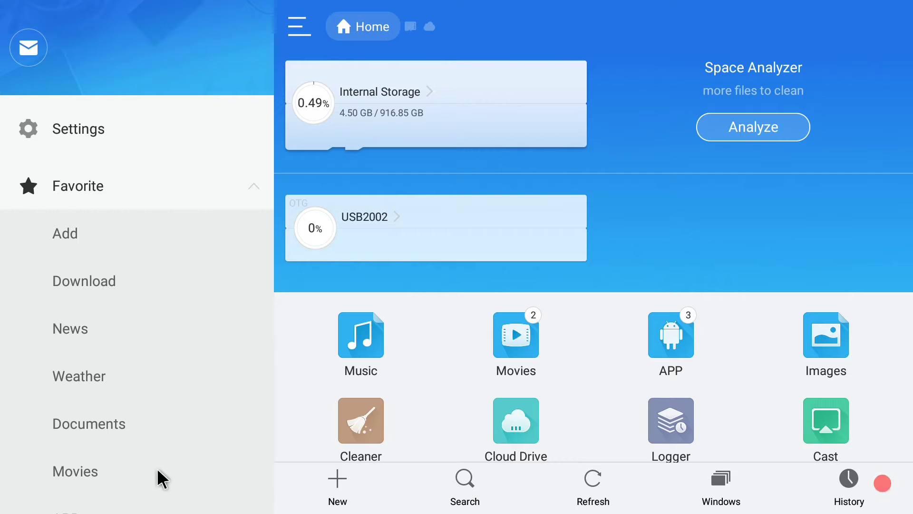
# Scroll the Favorite list to find the new google bookmark below geforce.
pyautogui.scroll(-2, 152, 428)
pyautogui.scroll(1, 148, 352)
pyautogui.scroll(-1, 152, 304)
pyautogui.scroll(1, 155, 253)
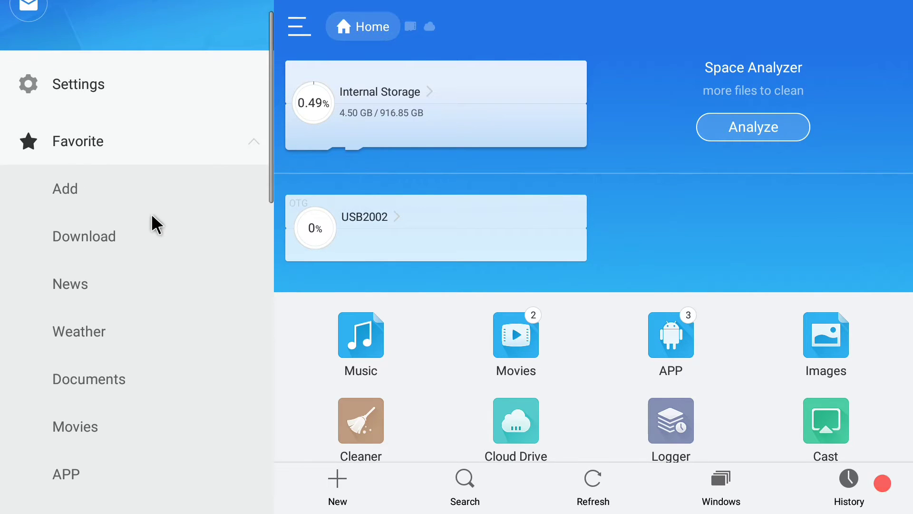
pyautogui.scroll(-1, 157, 195)
pyautogui.scroll(2, 129, 361)
pyautogui.scroll(-1, 130, 280)
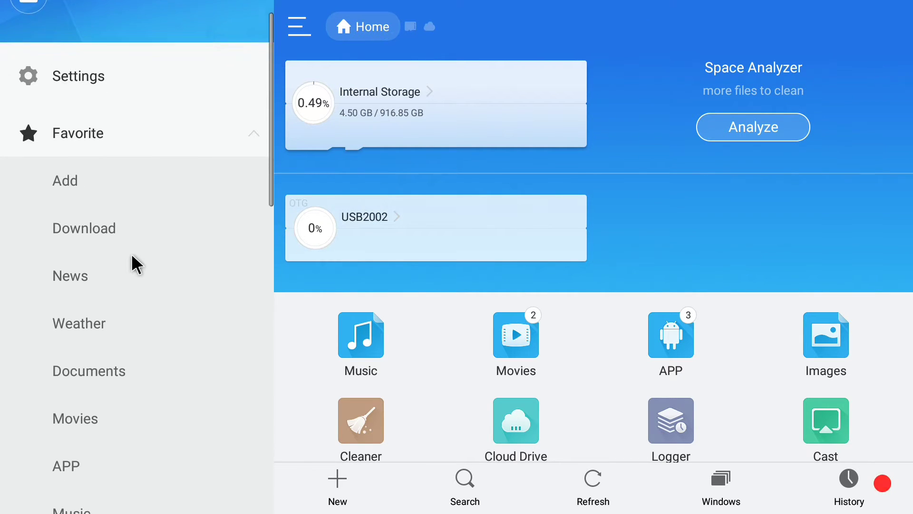
pyautogui.scroll(-1, 132, 272)
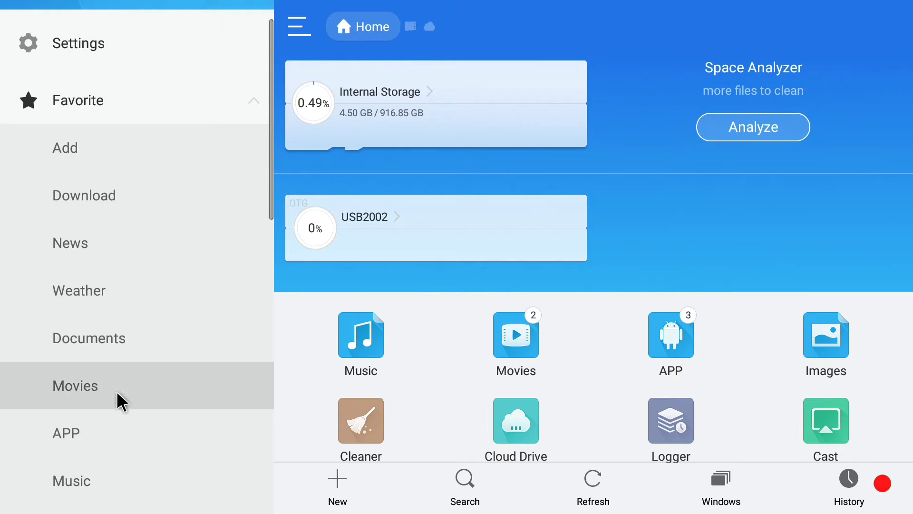
pyautogui.scroll(-3, 138, 431)
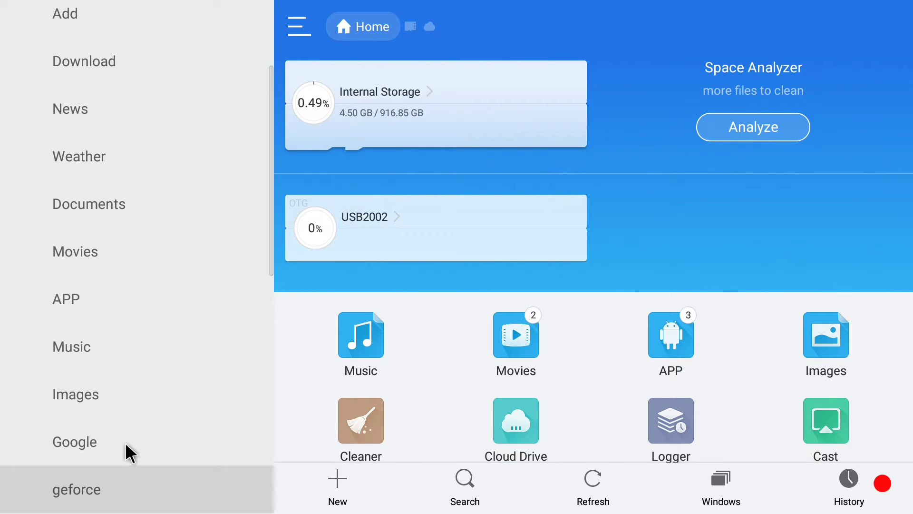
pyautogui.scroll(-1, 95, 440)
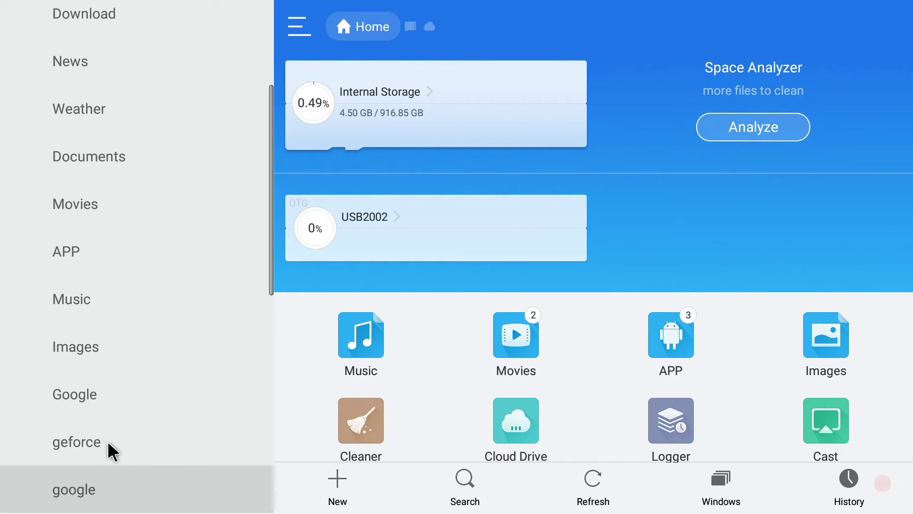
# Open the google bookmark and rerun the recent search 'google chrome apk pure'.
pyautogui.click(72, 484)
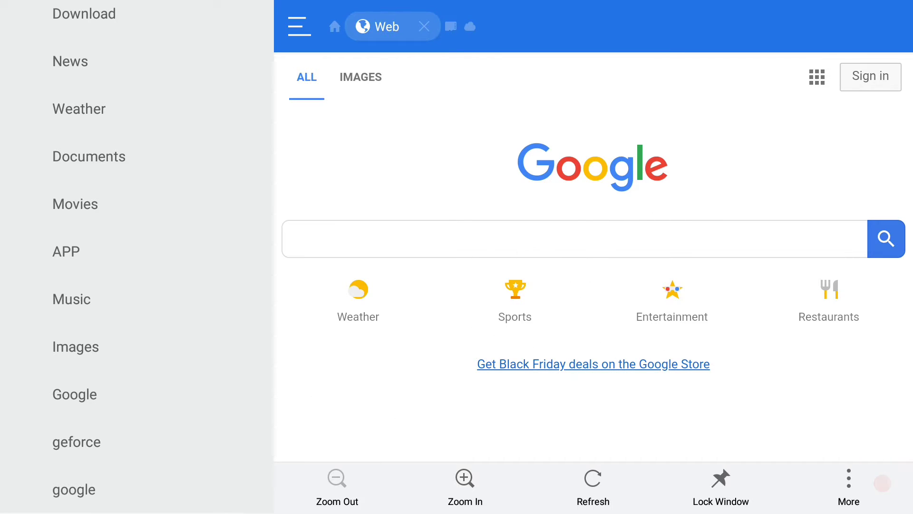
pyautogui.click(349, 245)
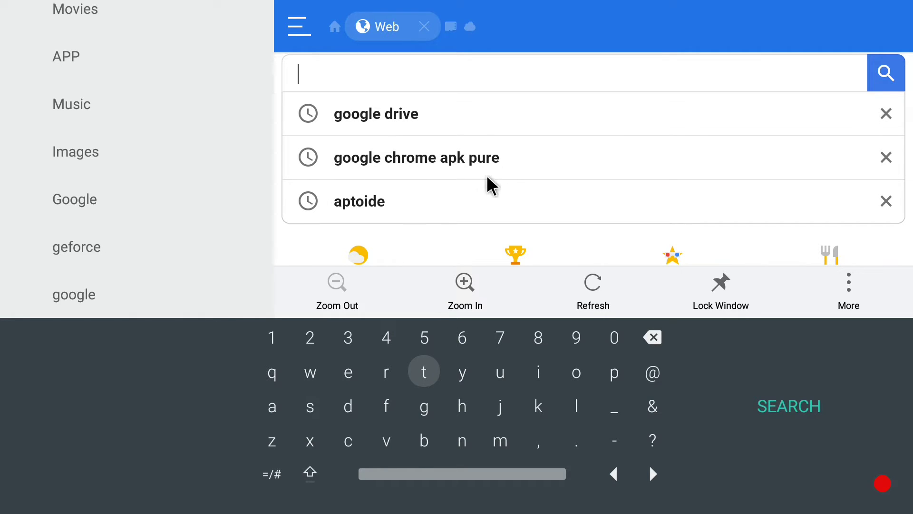
pyautogui.click(387, 160)
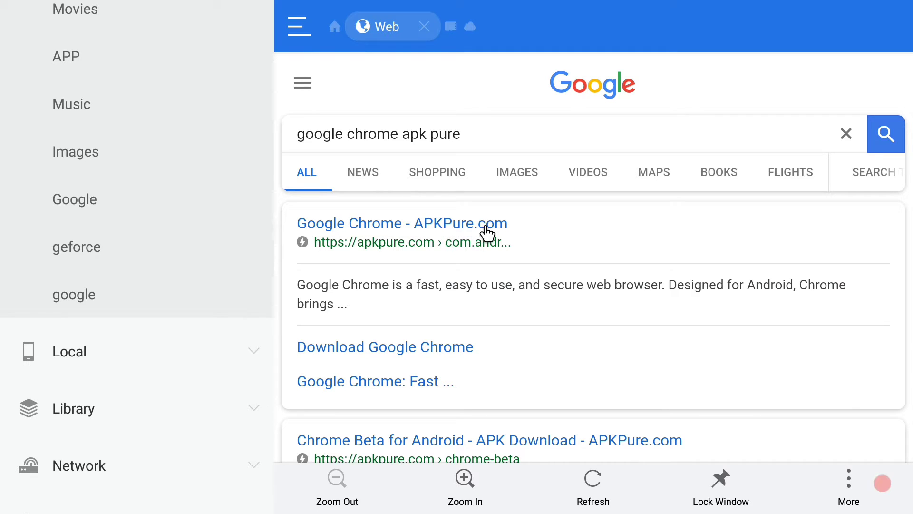
# Open the APKPure Google Chrome page and go to its APK download page.
pyautogui.click(383, 229)
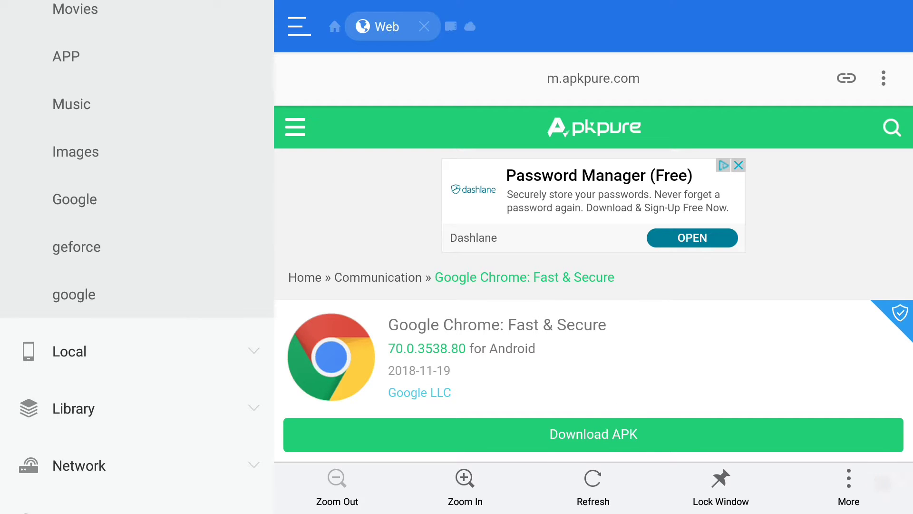
pyautogui.click(588, 434)
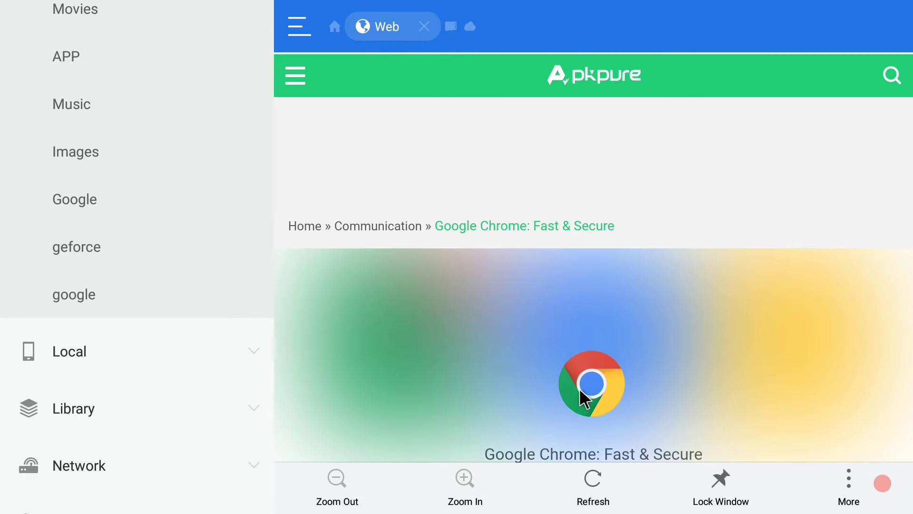
pyautogui.scroll(-1, 577, 375)
pyautogui.scroll(-2, 577, 354)
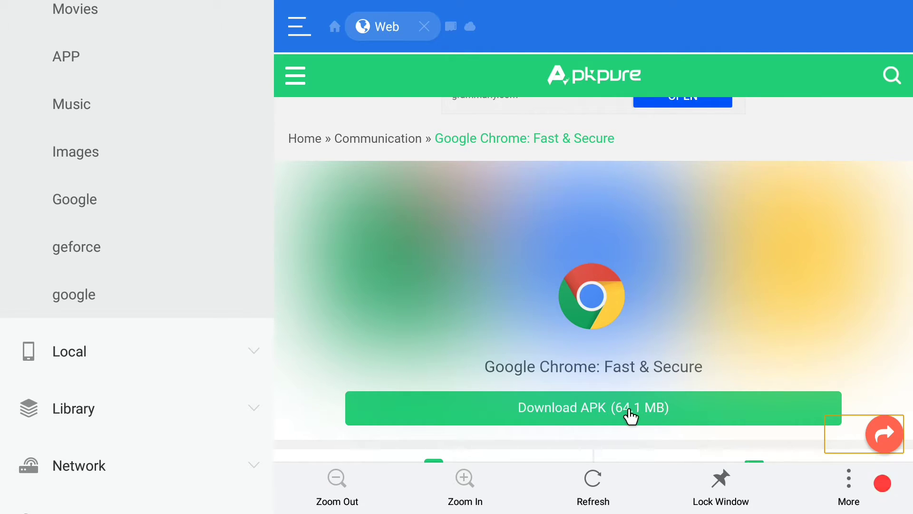
# Download the 64.1 MB Chrome APK immediately and open the downloaded file.
pyautogui.click(581, 404)
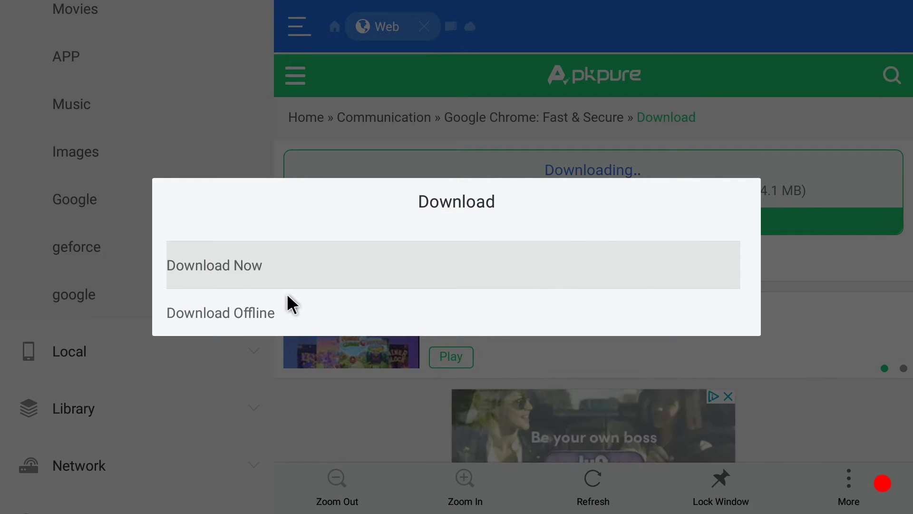
pyautogui.click(209, 270)
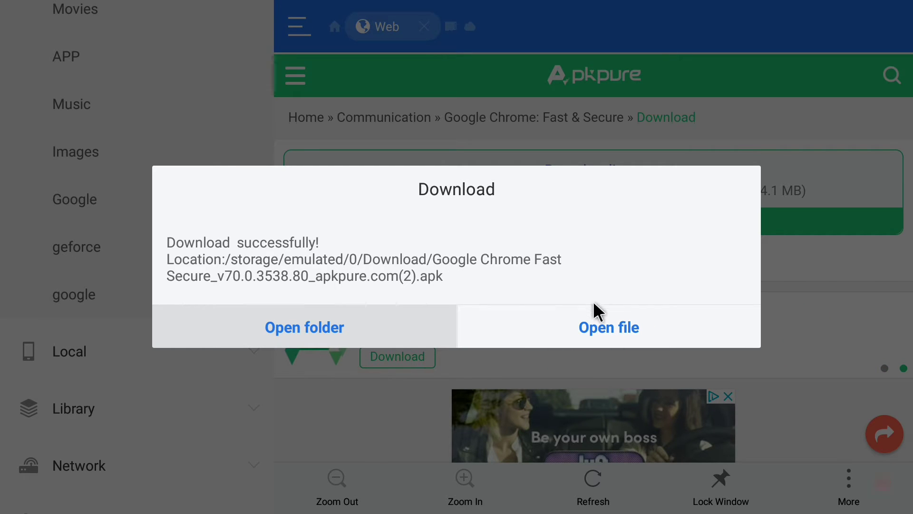
pyautogui.click(602, 328)
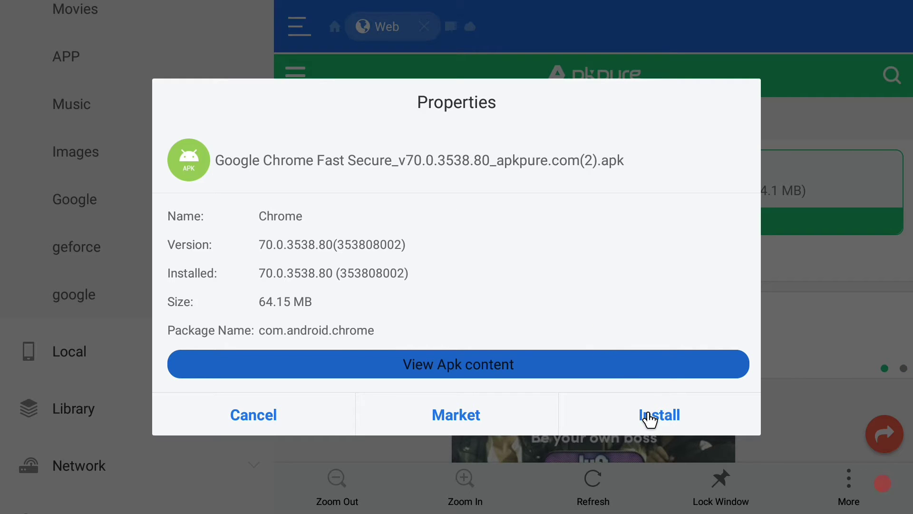
# Install the downloaded Chrome update, close the installer, and reopen the google bookmark.
pyautogui.click(649, 417)
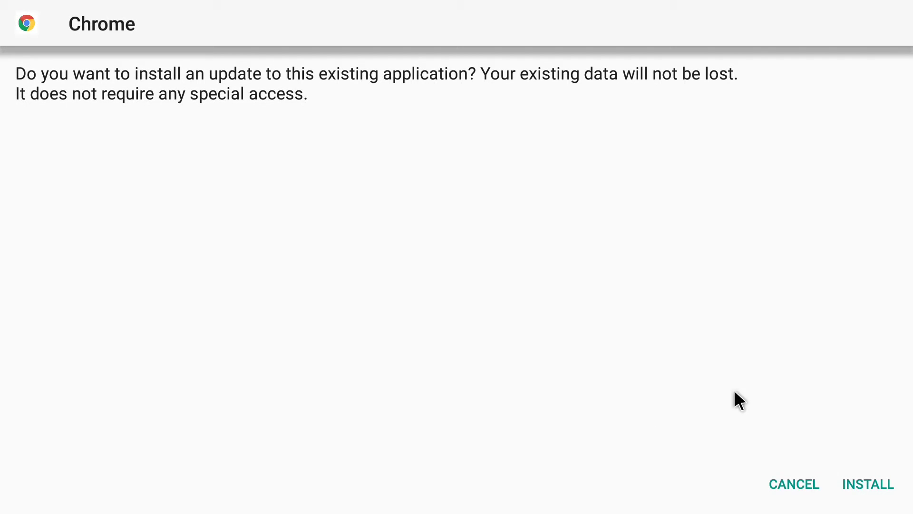
pyautogui.click(868, 484)
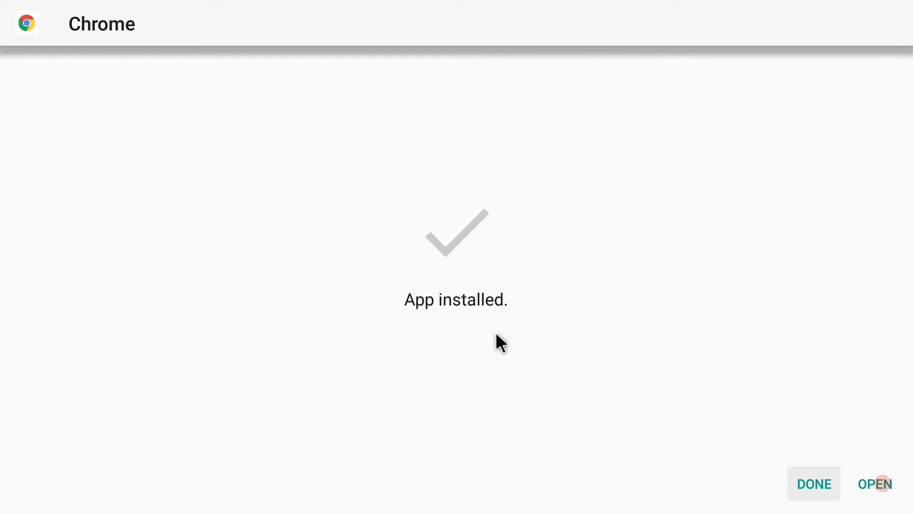
pyautogui.click(816, 488)
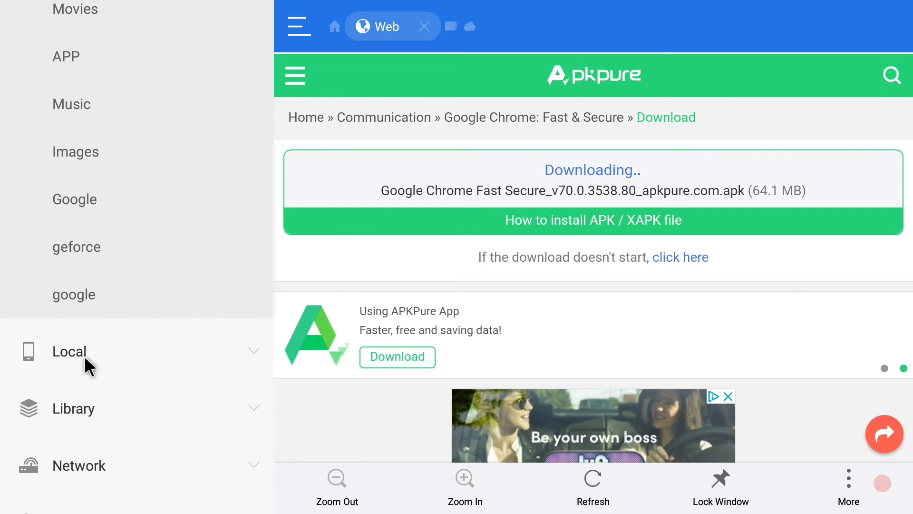
pyautogui.click(86, 297)
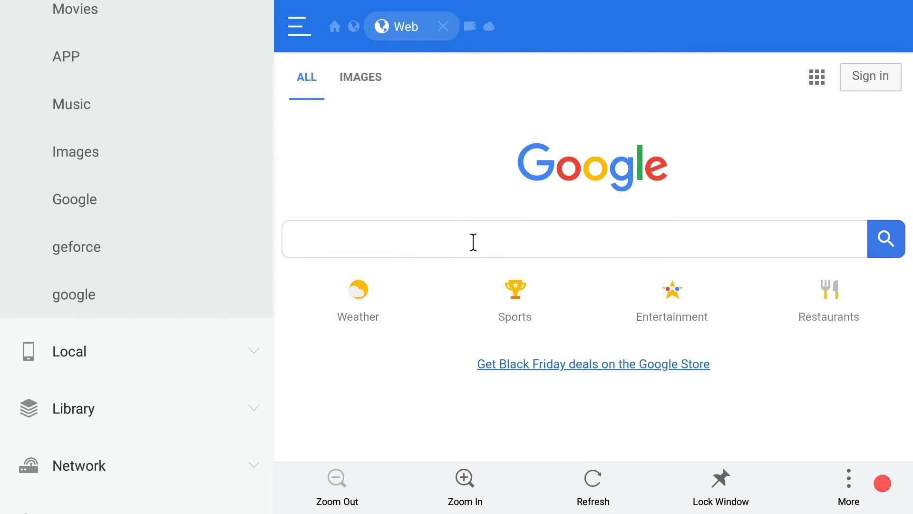
# Search Google for aptoide, open the official site, and download the 22.05 MB Aptoide APK.
pyautogui.click(473, 242)
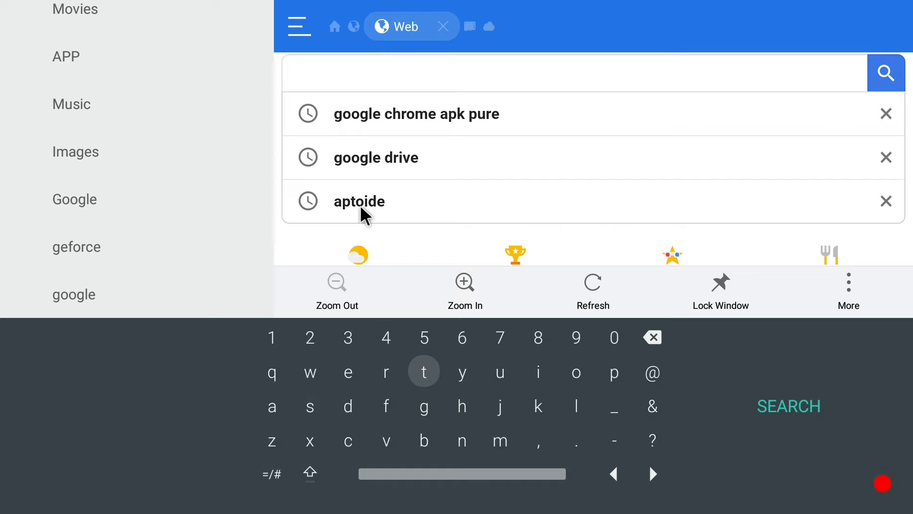
pyautogui.click(383, 205)
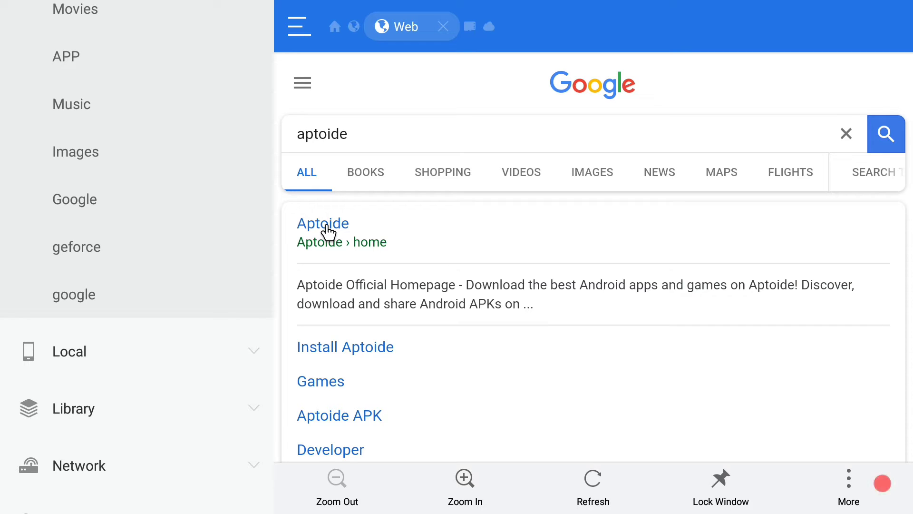
pyautogui.click(327, 226)
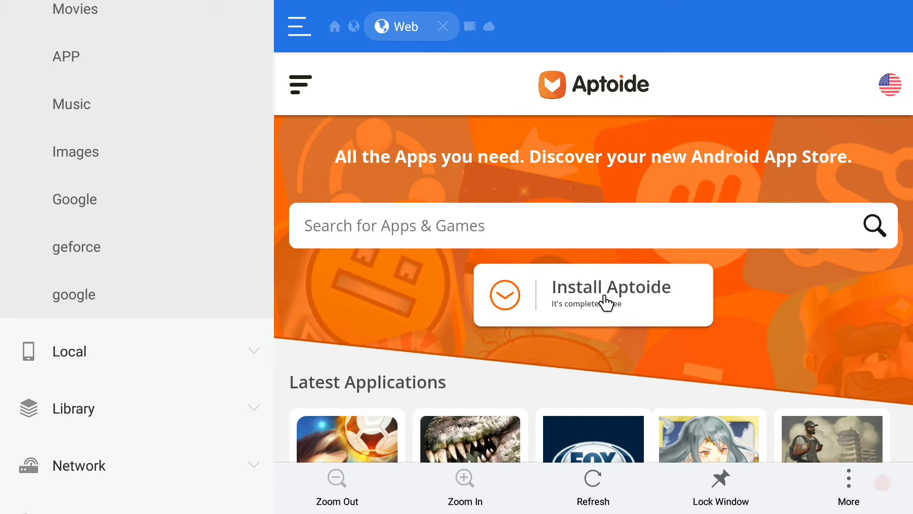
pyautogui.click(606, 302)
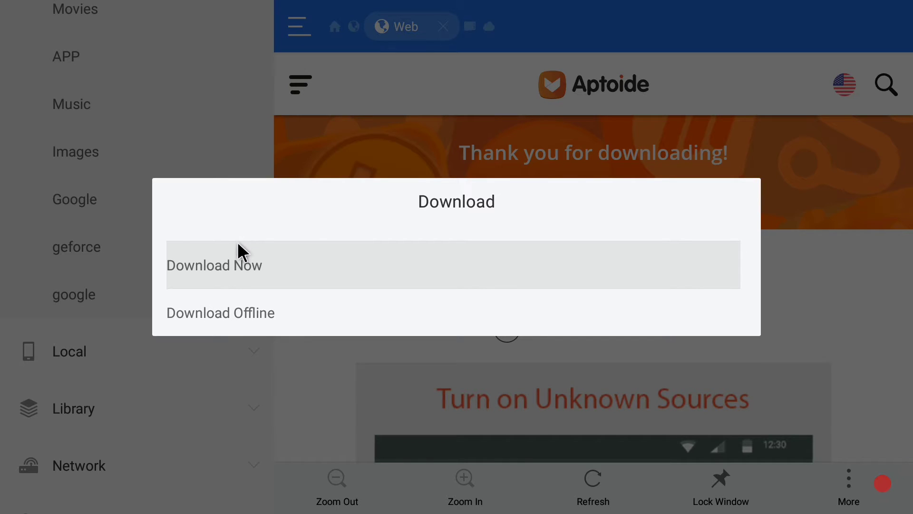
pyautogui.click(237, 261)
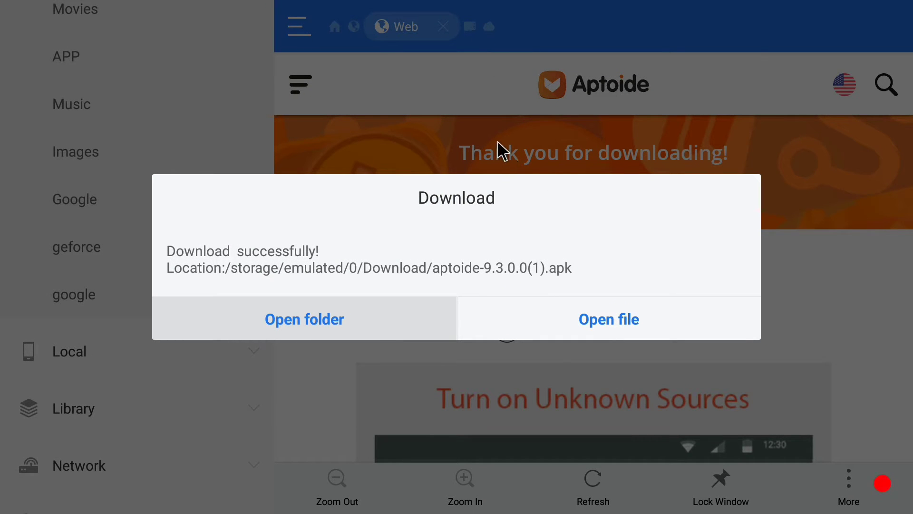
# Try installing the downloaded Aptoide APK update, then dismiss the 'App not installed' result.
pyautogui.click(598, 309)
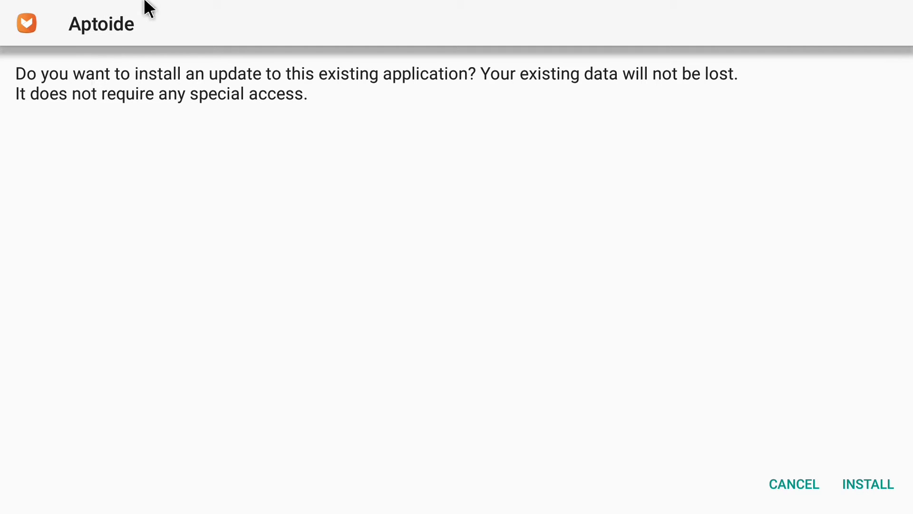
pyautogui.click(862, 486)
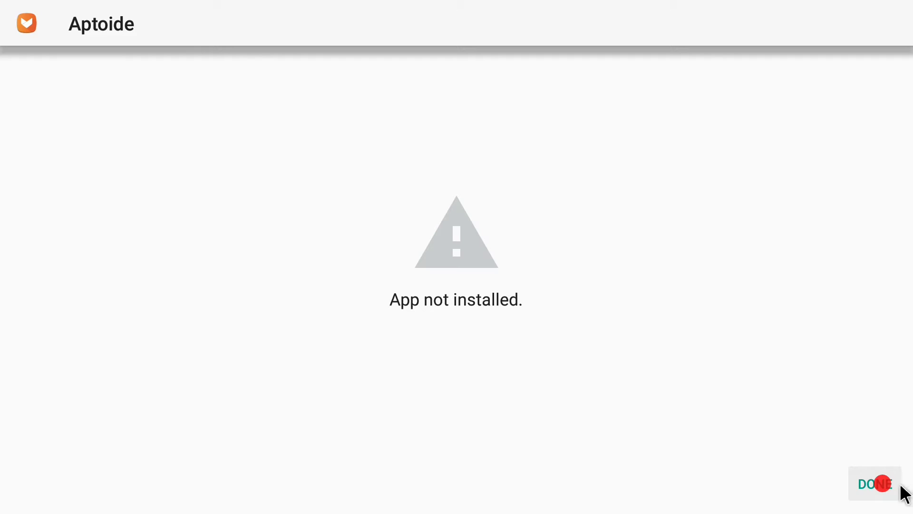
pyautogui.click(861, 490)
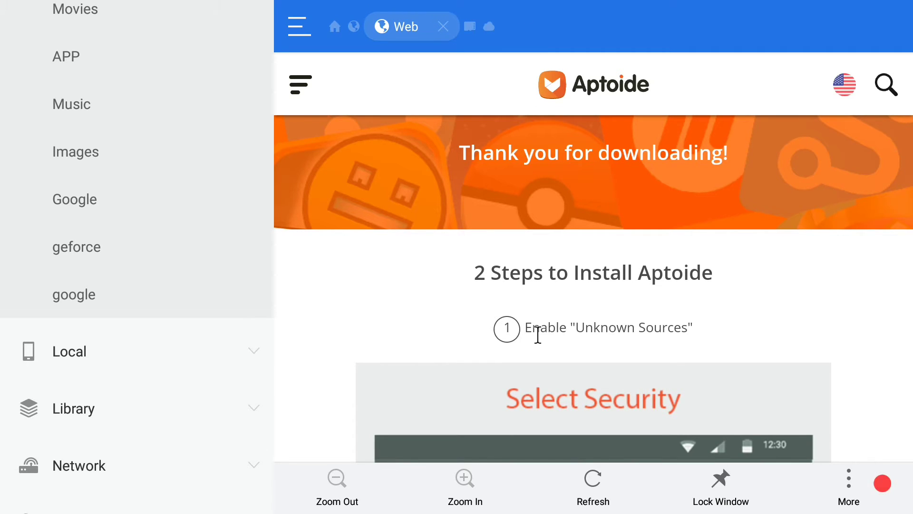
# Go to the TV home screen, scroll briefly through the apps drawer, then back out home.
pyautogui.press('Home')
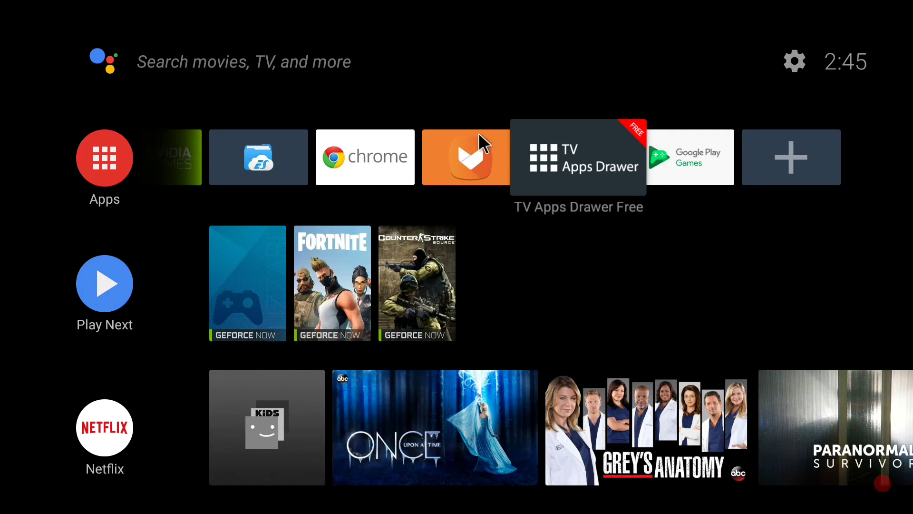
pyautogui.scroll(2, 527, 155)
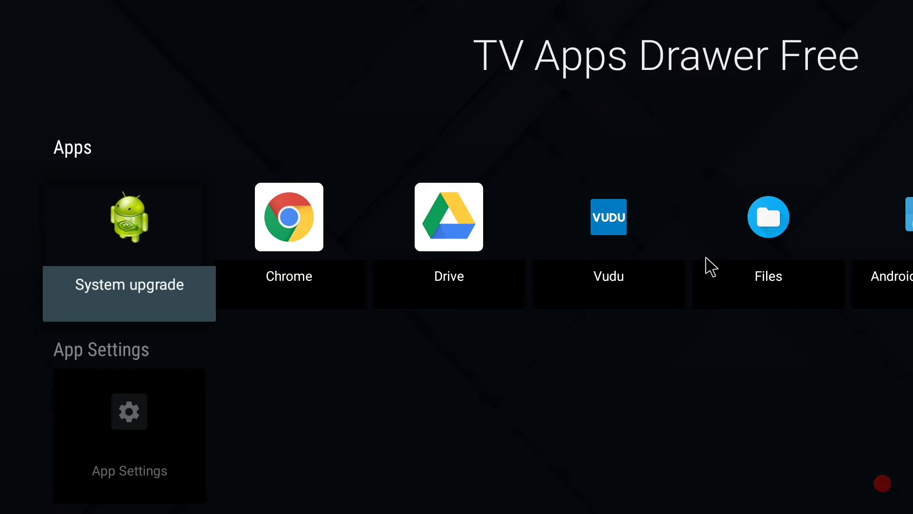
pyautogui.scroll(-2, 341, 310)
pyautogui.scroll(2, 585, 295)
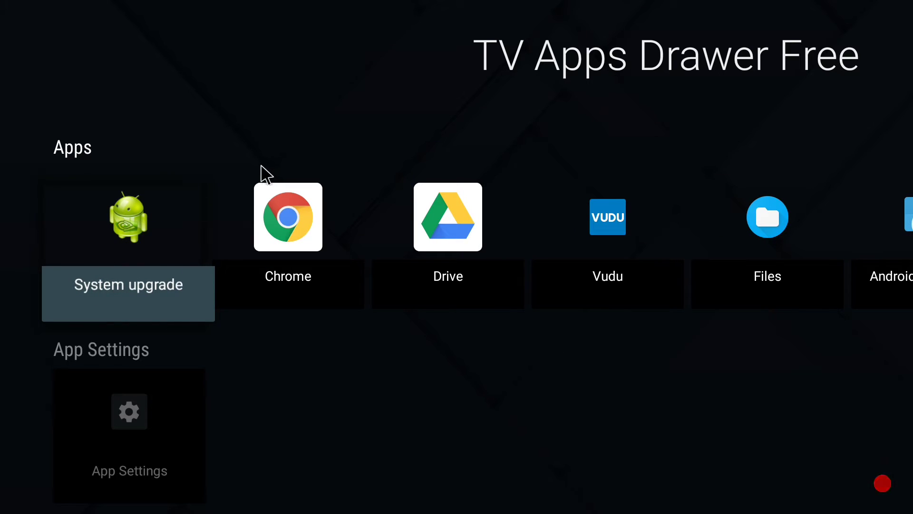
pyautogui.press('Escape')
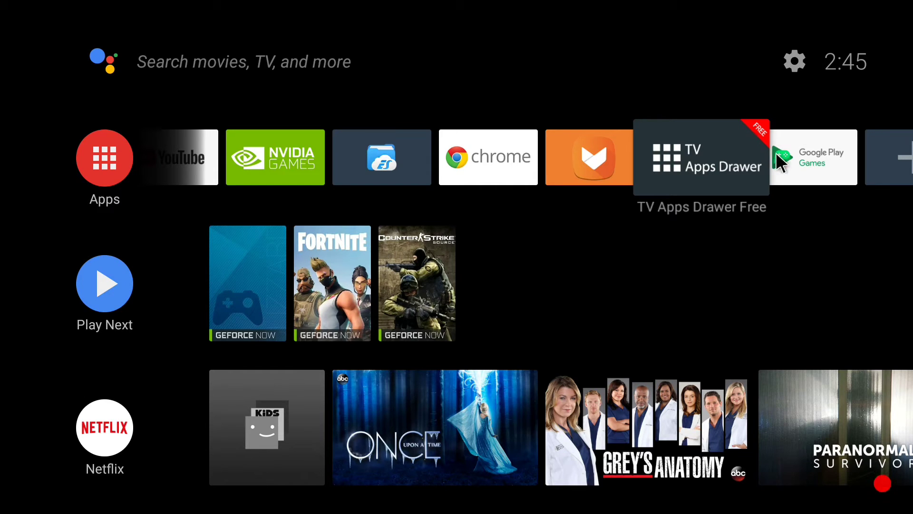
pyautogui.click(794, 69)
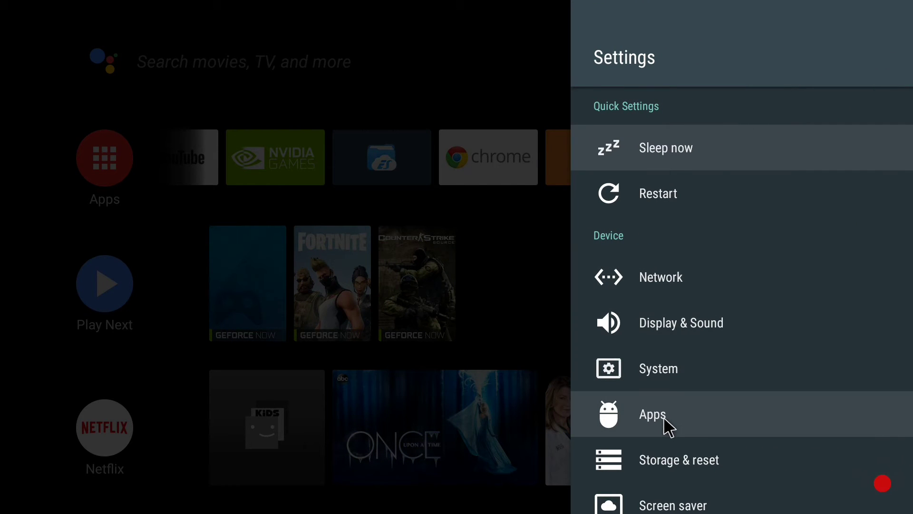
pyautogui.scroll(-5, 680, 418)
pyautogui.scroll(-5, 691, 224)
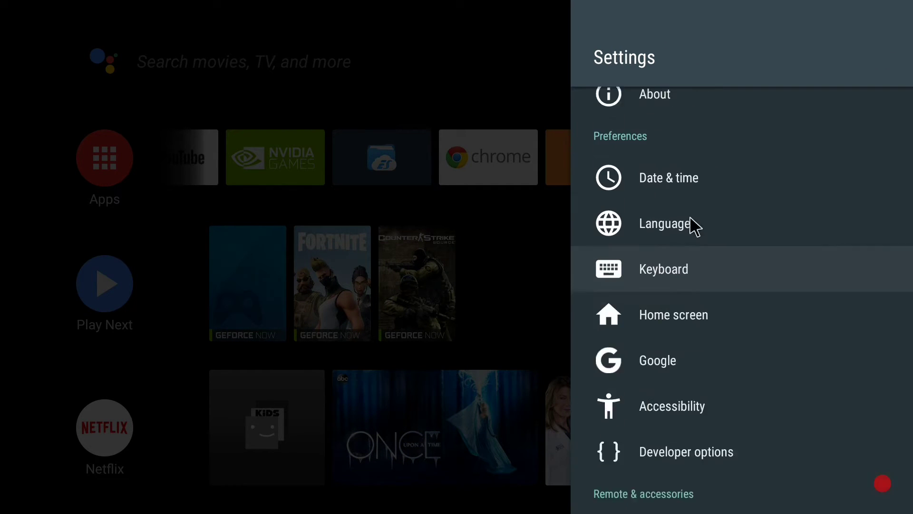
pyautogui.scroll(-5, 711, 363)
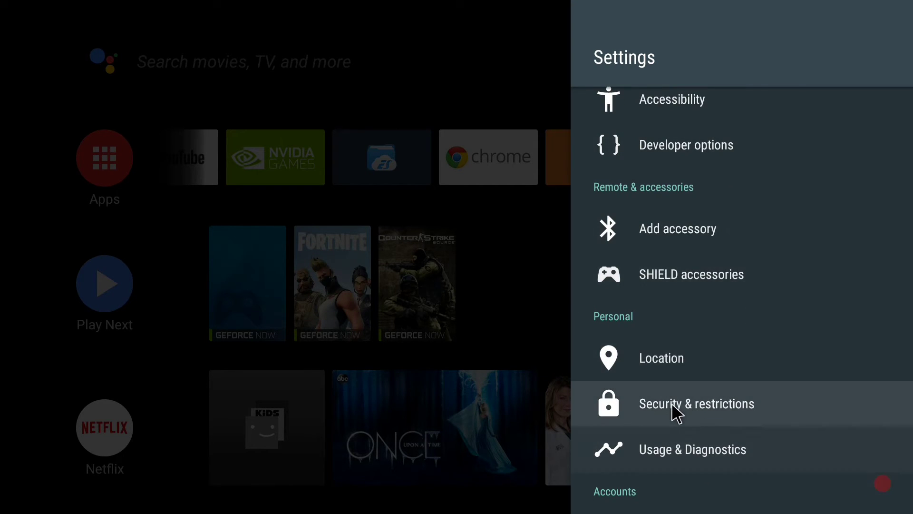
pyautogui.click(675, 409)
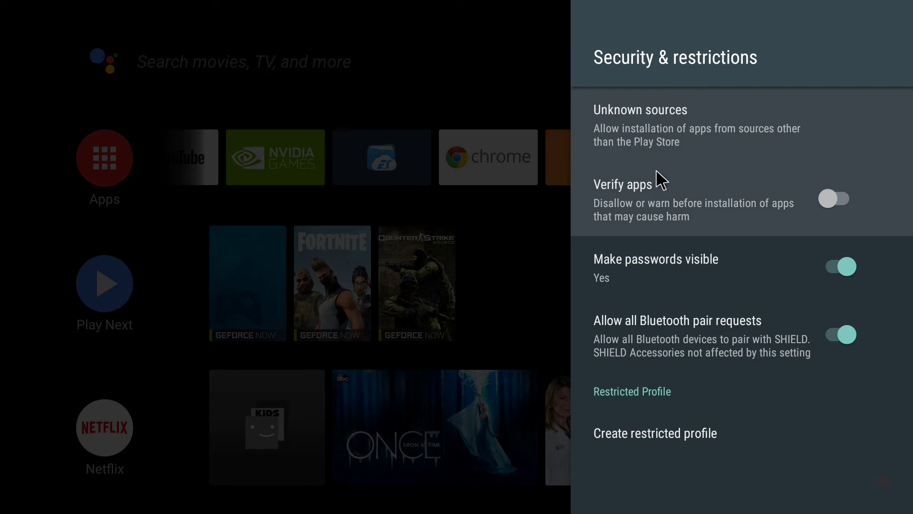
pyautogui.click(648, 131)
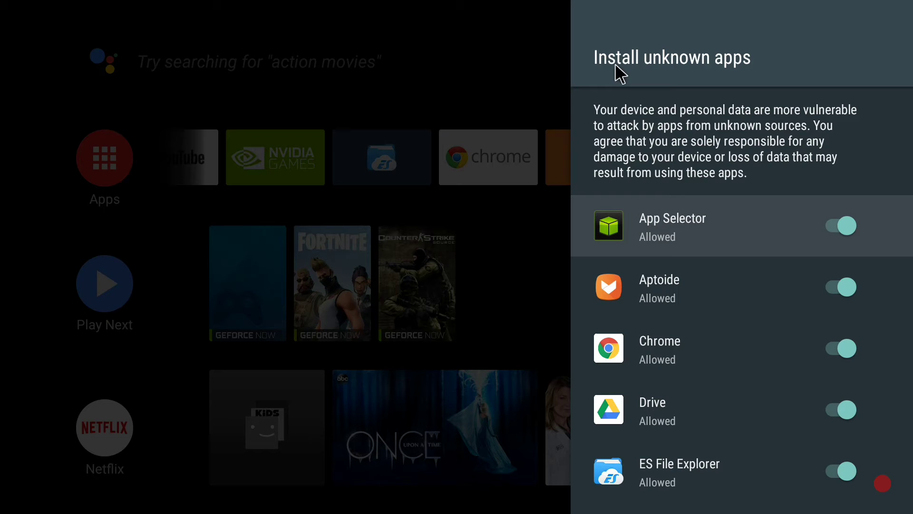
pyautogui.click(542, 67)
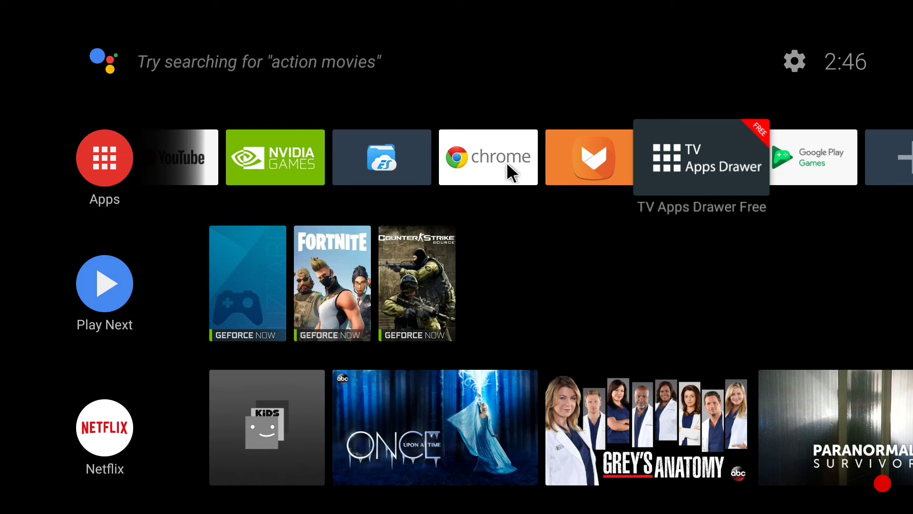
pyautogui.scroll(-1, 594, 168)
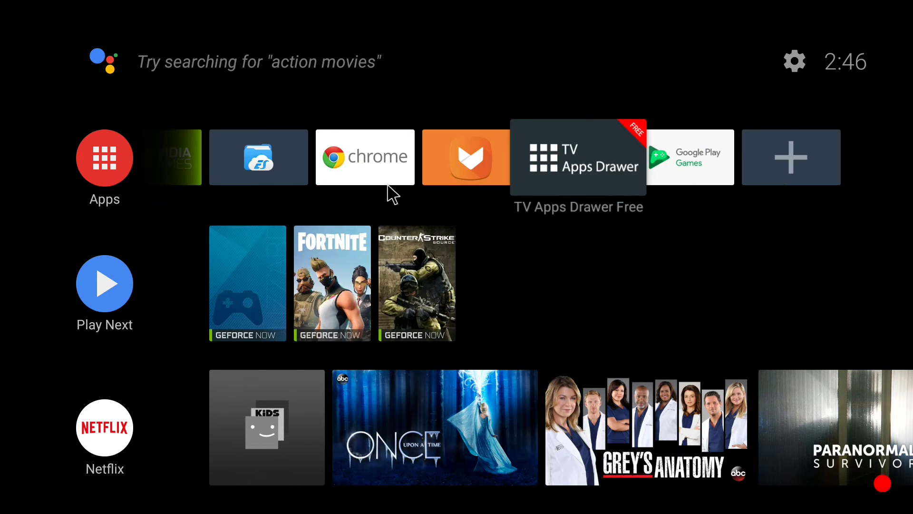
pyautogui.click(794, 161)
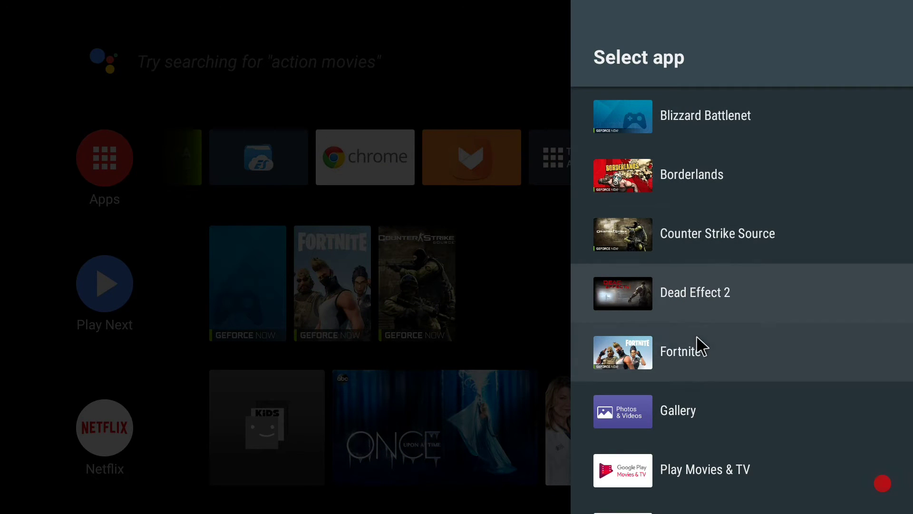
pyautogui.scroll(-7, 698, 336)
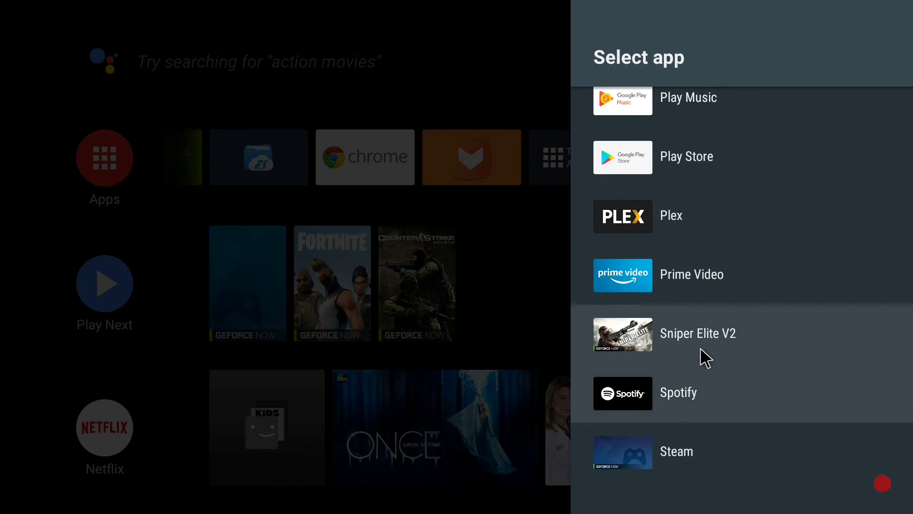
pyautogui.scroll(-1, 695, 344)
pyautogui.scroll(6, 621, 258)
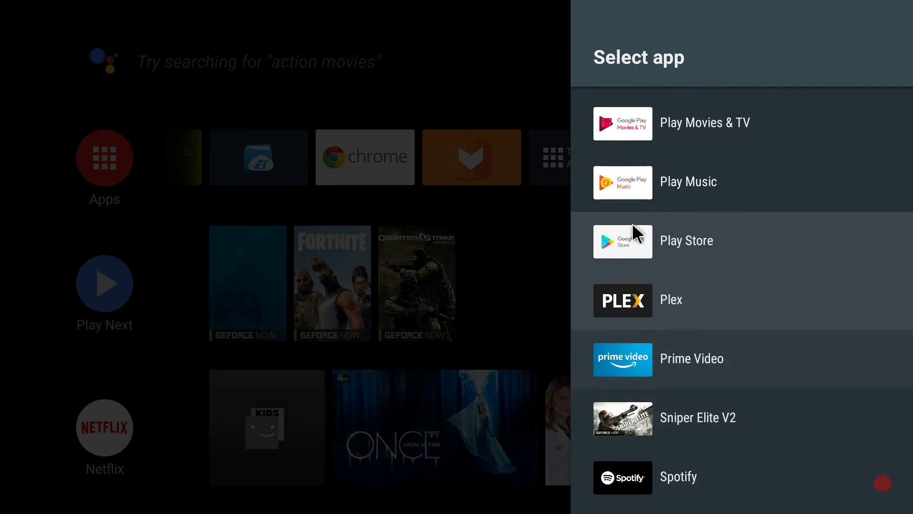
pyautogui.scroll(1, 624, 182)
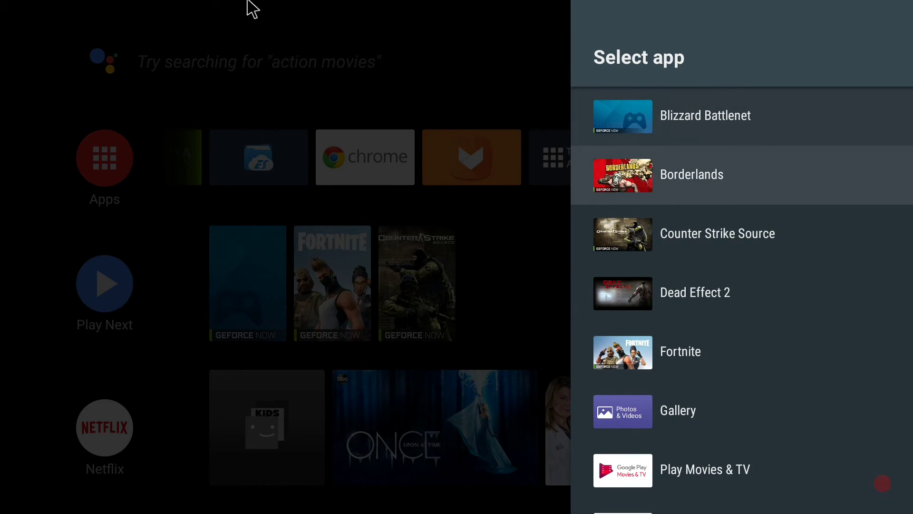
pyautogui.click(509, 285)
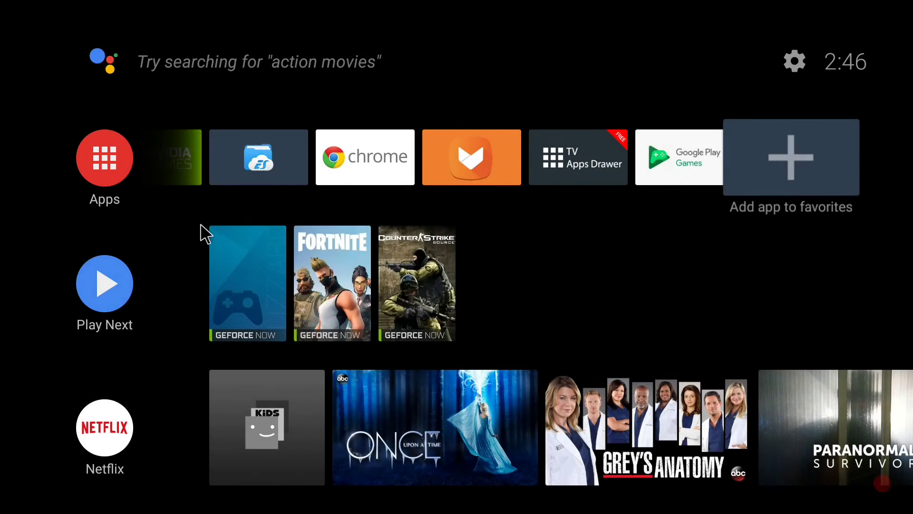
pyautogui.click(99, 153)
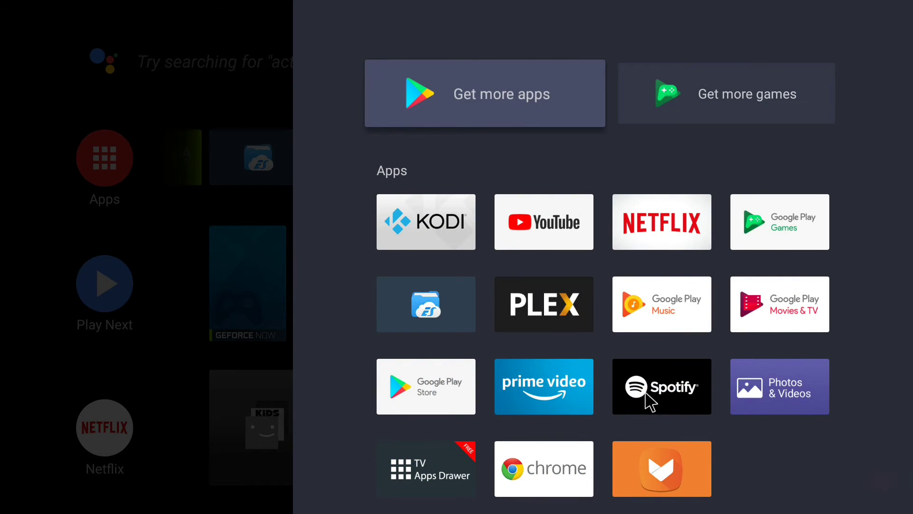
pyautogui.scroll(-1, 622, 422)
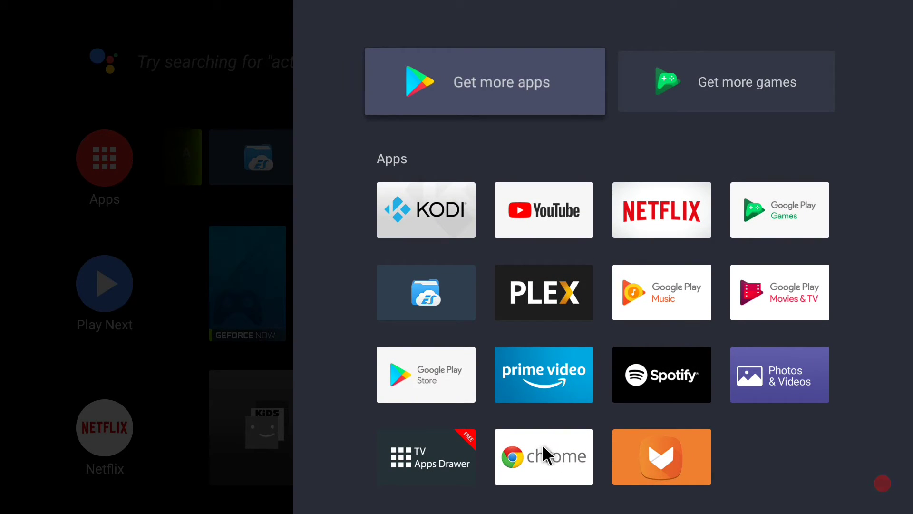
pyautogui.click(543, 447)
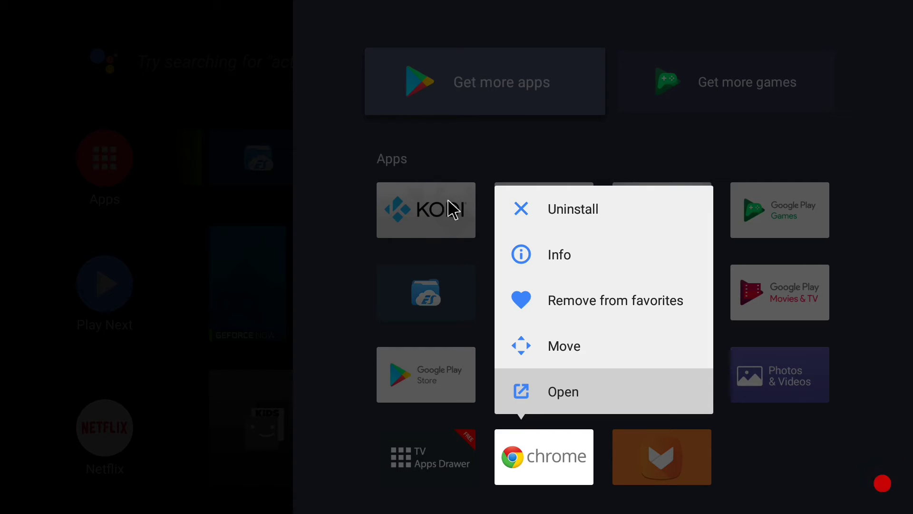
pyautogui.press('Escape')
pyautogui.press('Escape')
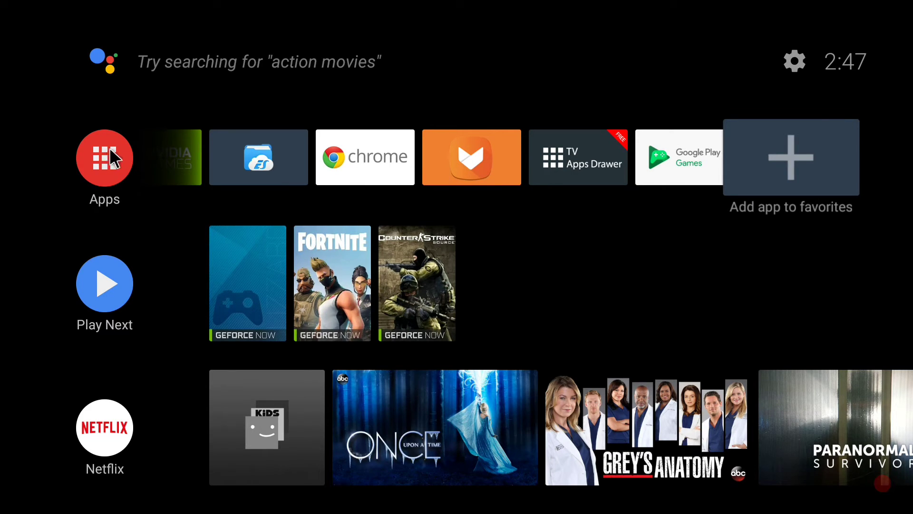
pyautogui.click(579, 169)
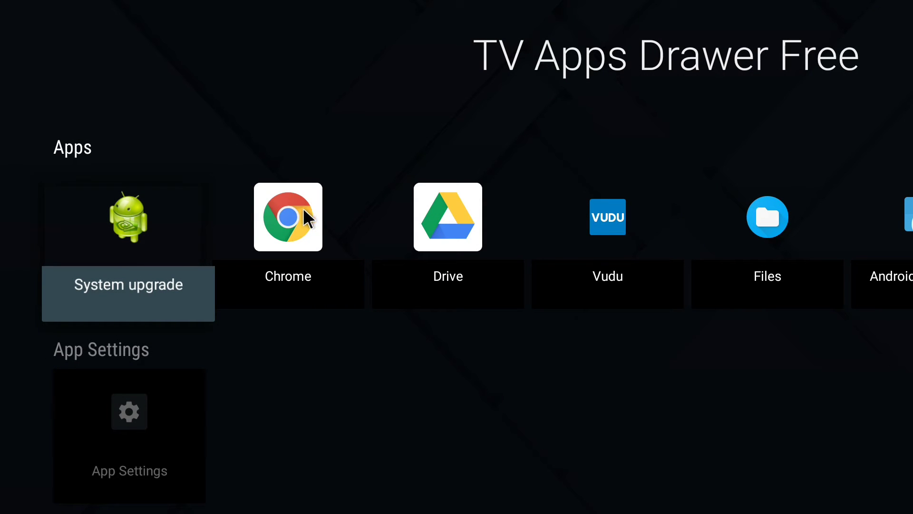
# Scroll the drawer's Apps row to find Aptoide, then return to the home screen.
pyautogui.moveTo(761, 241); pyautogui.dragTo(382, 264)
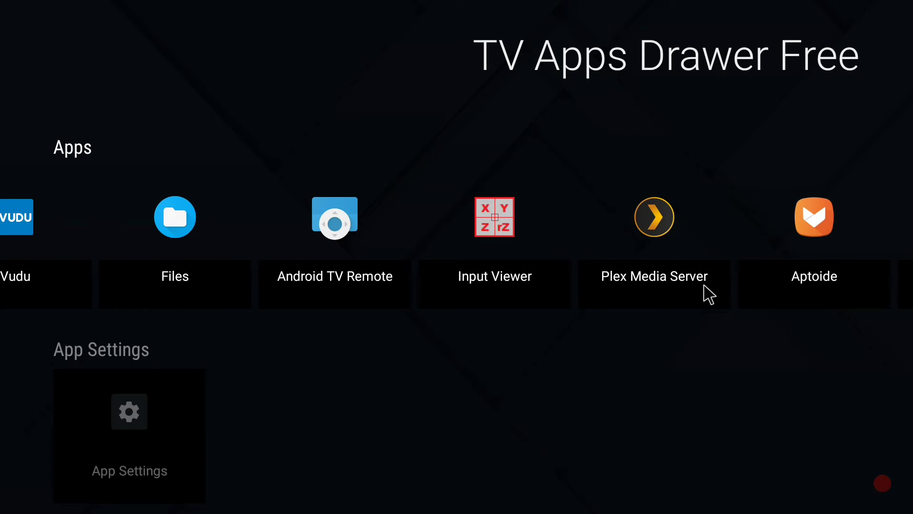
pyautogui.press('Escape')
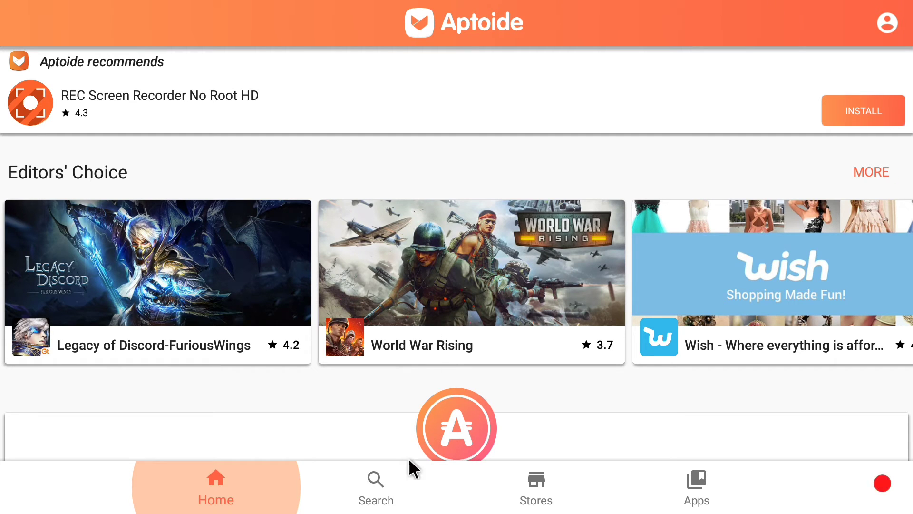
# Search Aptoide for 'modern combat 5' and open the Modern Combat 5: eSports FPS page.
pyautogui.click(382, 496)
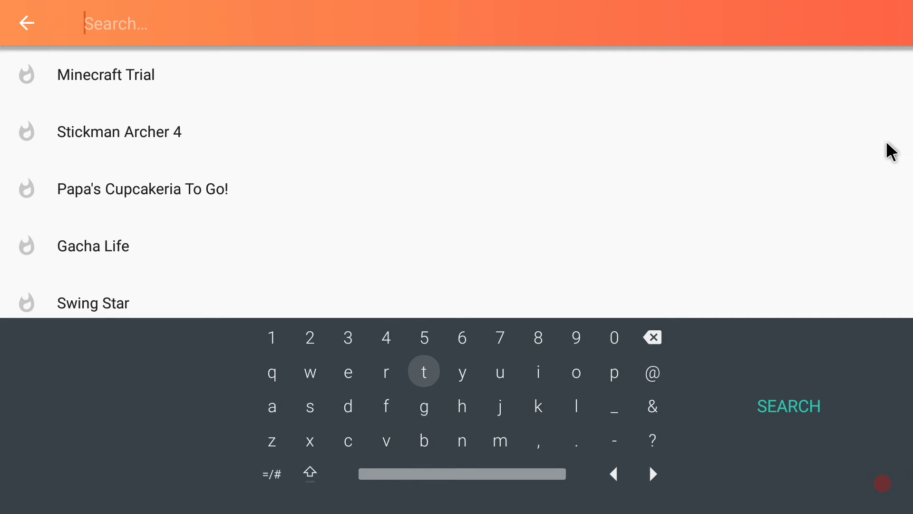
pyautogui.write('mod')
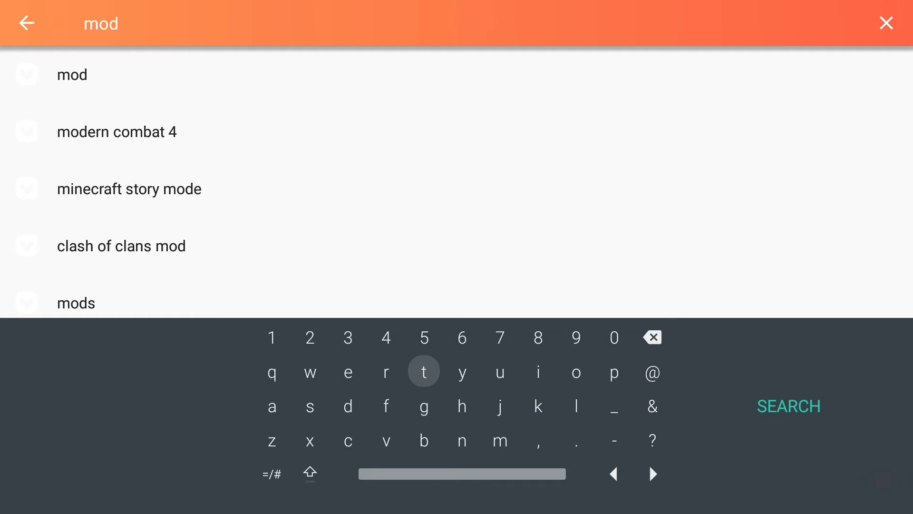
pyautogui.write('er')
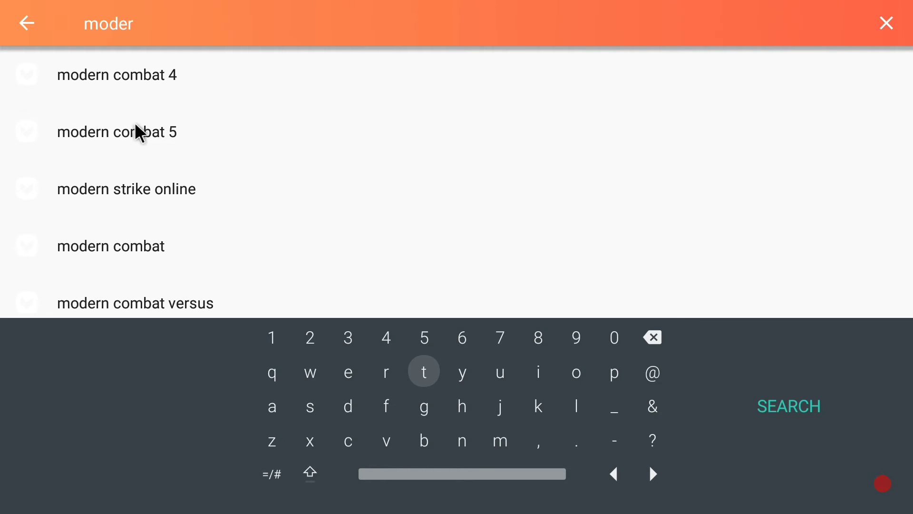
pyautogui.click(140, 133)
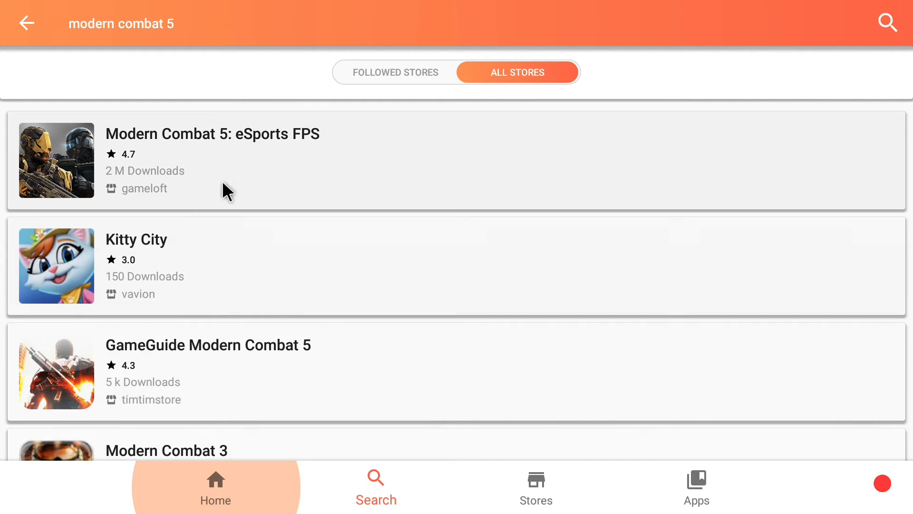
pyautogui.click(75, 169)
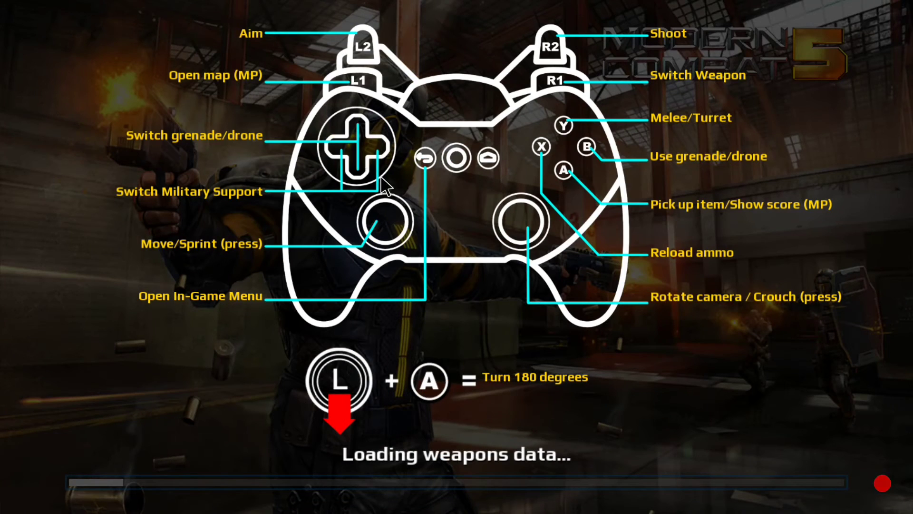
# Lower the volume while the game loads, claim the November login reward, and exit home.
pyautogui.press('XF86AudioLowerVolume')
pyautogui.press('XF86AudioLowerVolume')
pyautogui.press('XF86AudioLowerVolume')
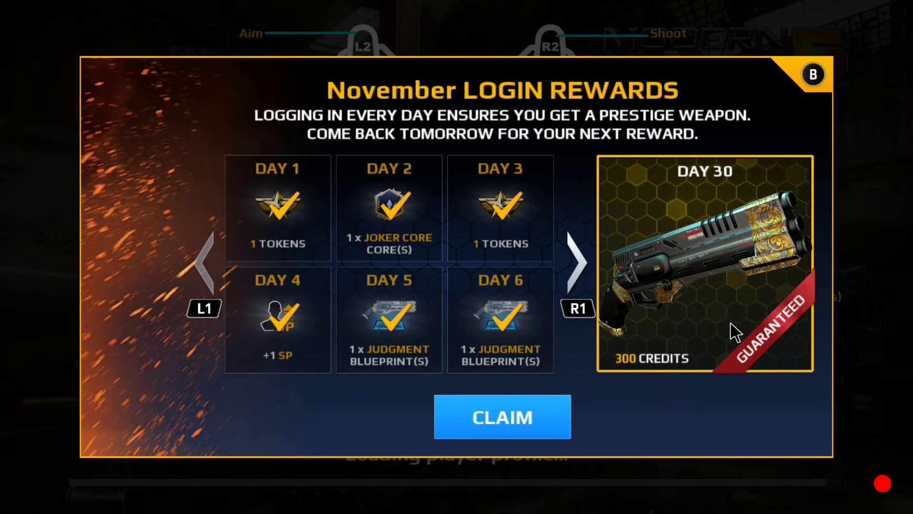
pyautogui.click(519, 412)
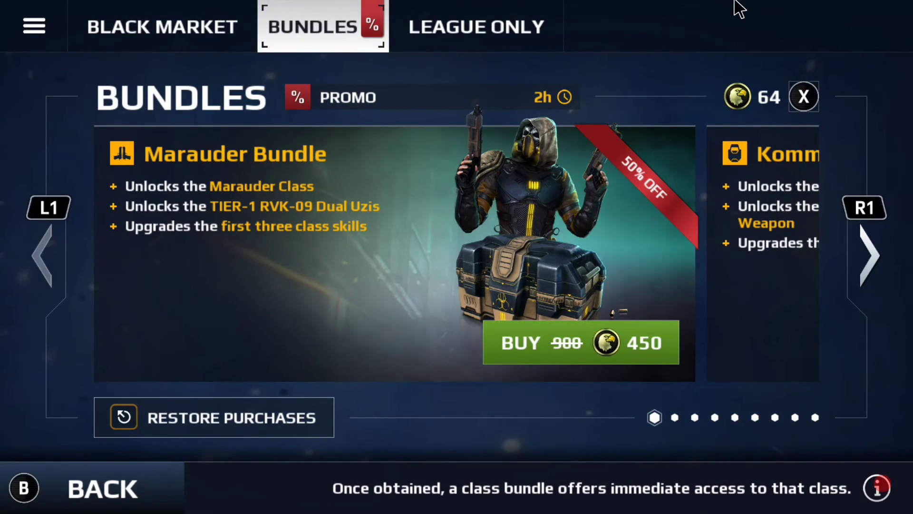
pyautogui.press('super')
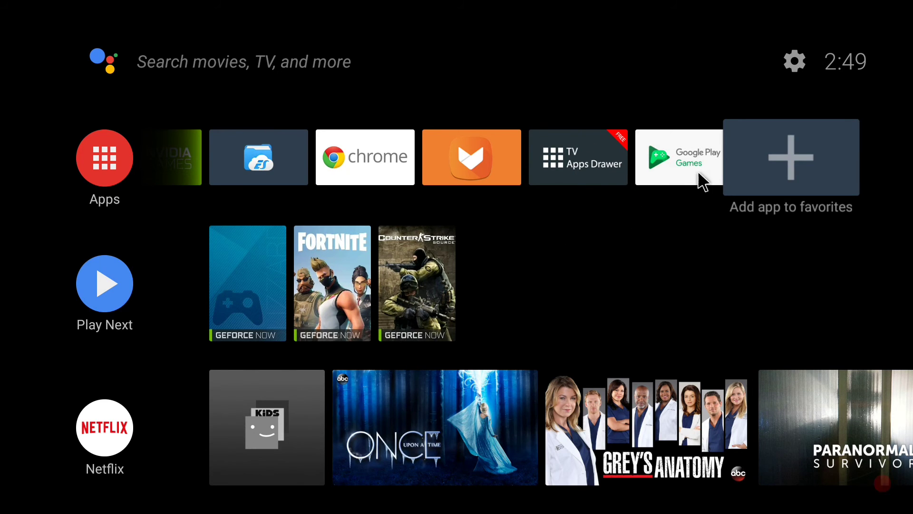
# Launch Modern Combat 5 from the My Games collection in Google Play Games.
pyautogui.click(671, 156)
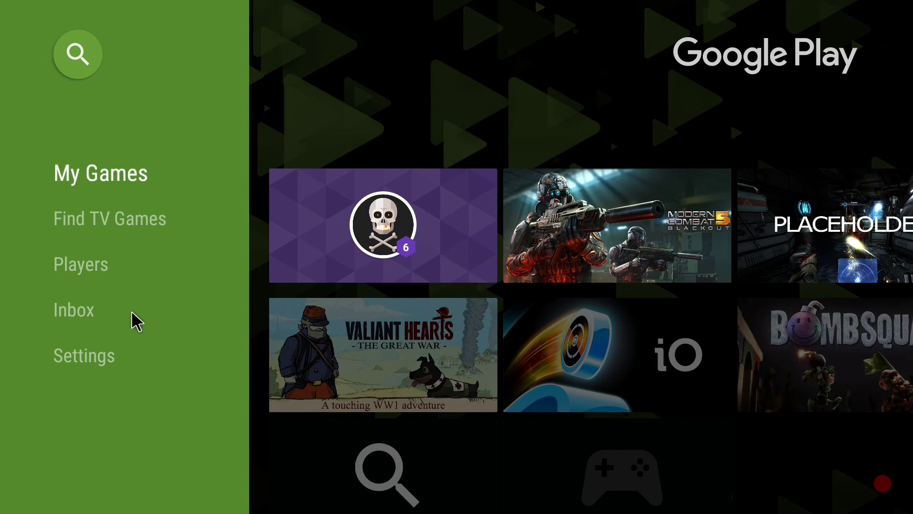
pyautogui.click(635, 238)
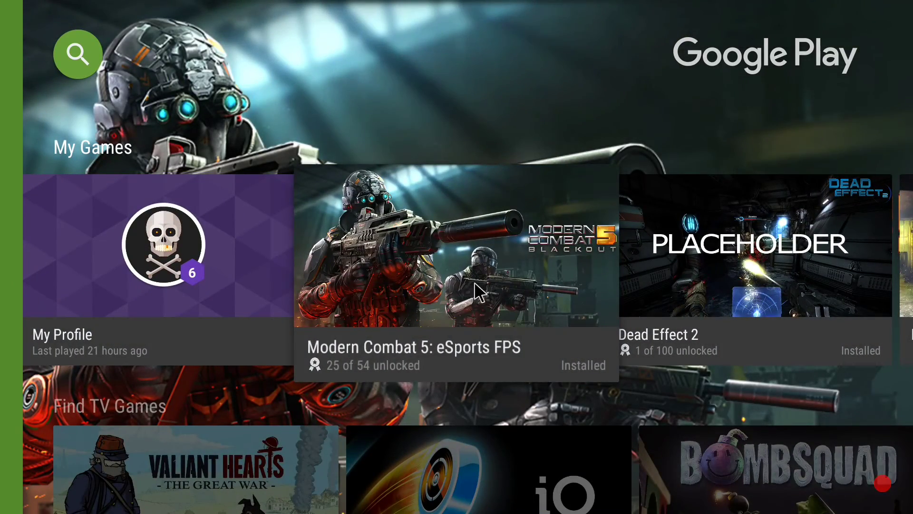
pyautogui.click(476, 282)
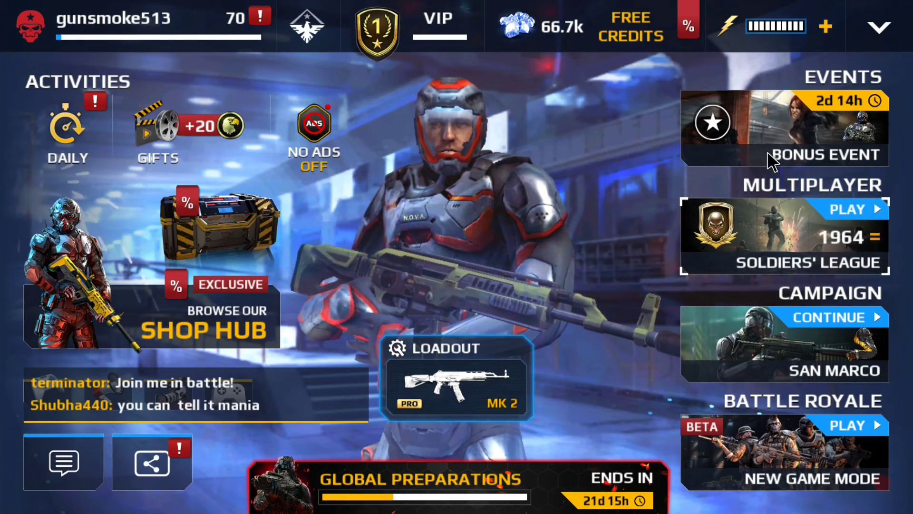
# Check the CONNECT account options in the game's settings, close them, and return home.
pyautogui.click(878, 33)
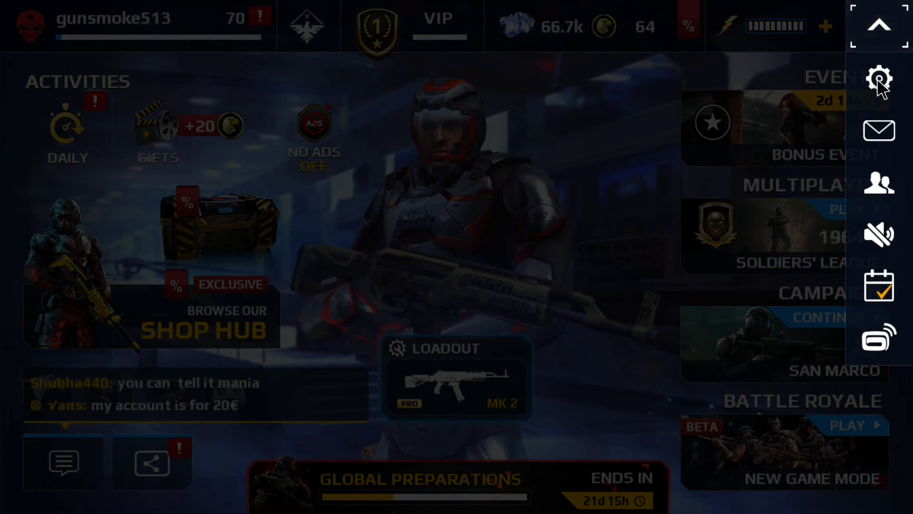
pyautogui.click(879, 79)
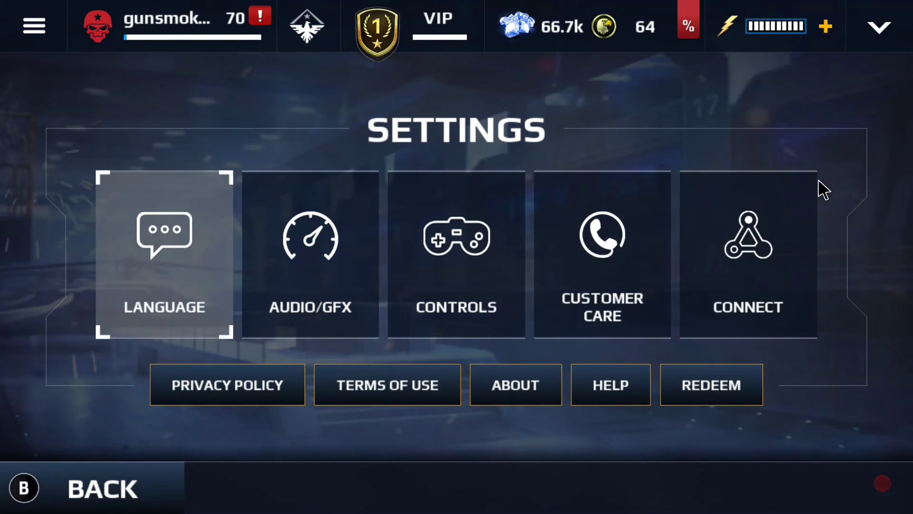
pyautogui.click(752, 281)
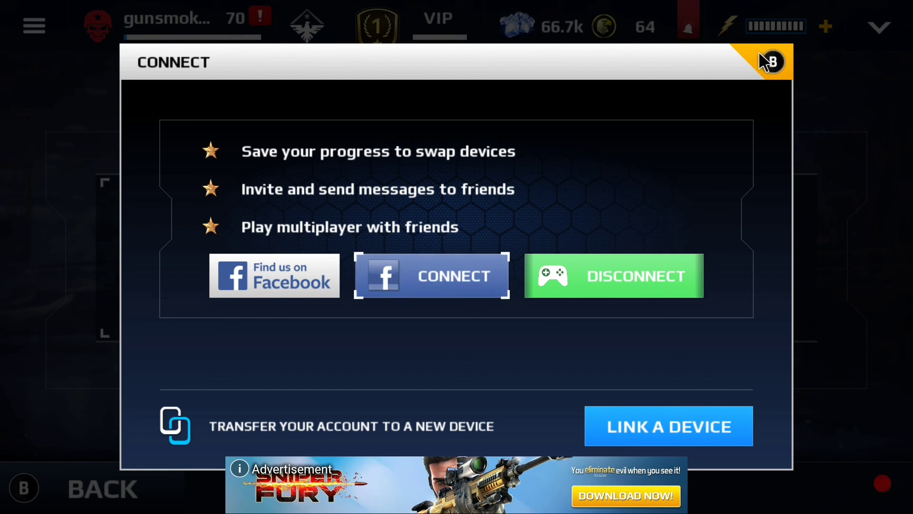
pyautogui.click(773, 62)
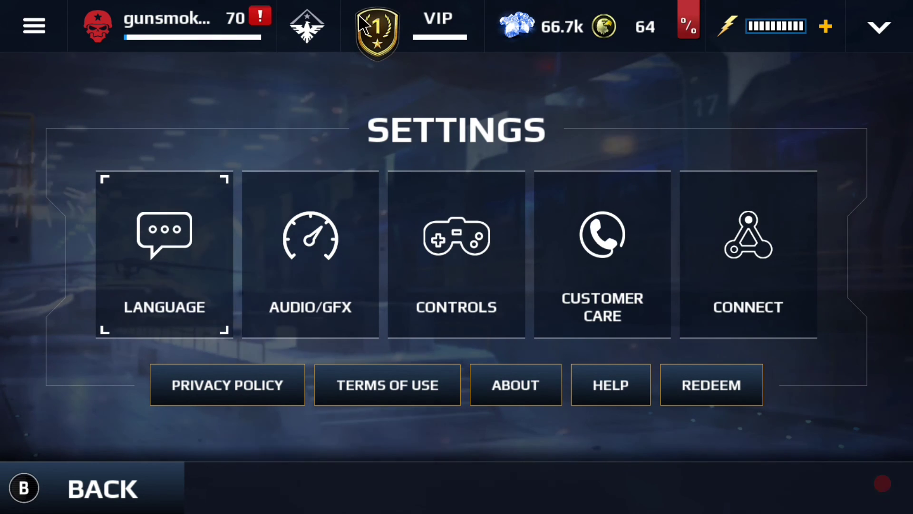
pyautogui.press('Home')
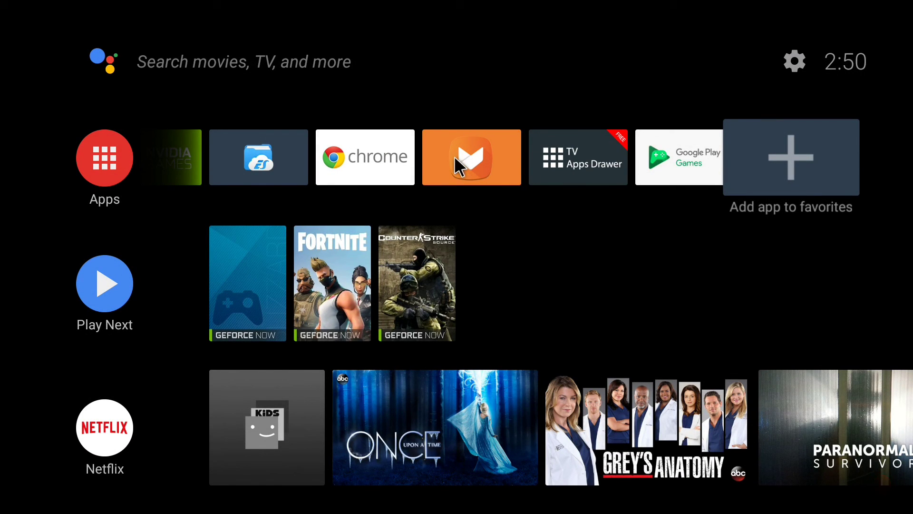
# View the Modern Combat 5 details in Google Play Games, then close them.
pyautogui.click(686, 148)
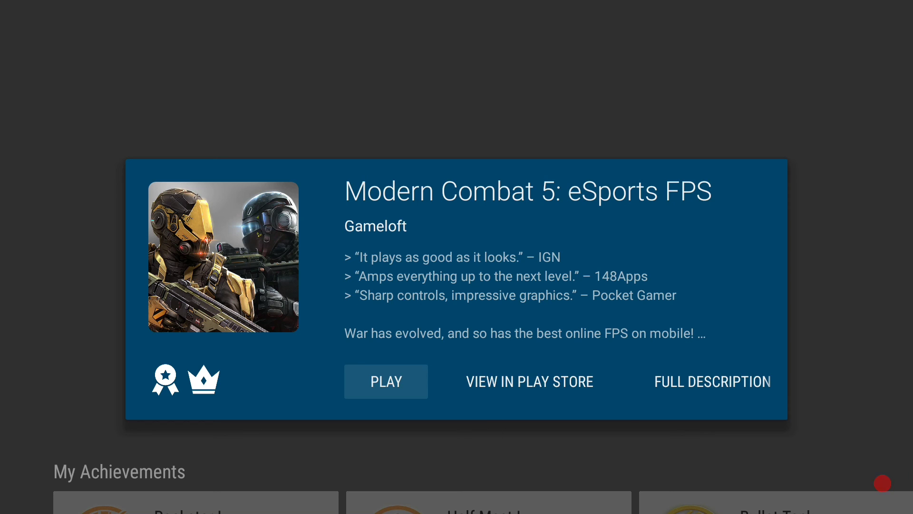
pyautogui.press('Right')
pyautogui.press('Escape')
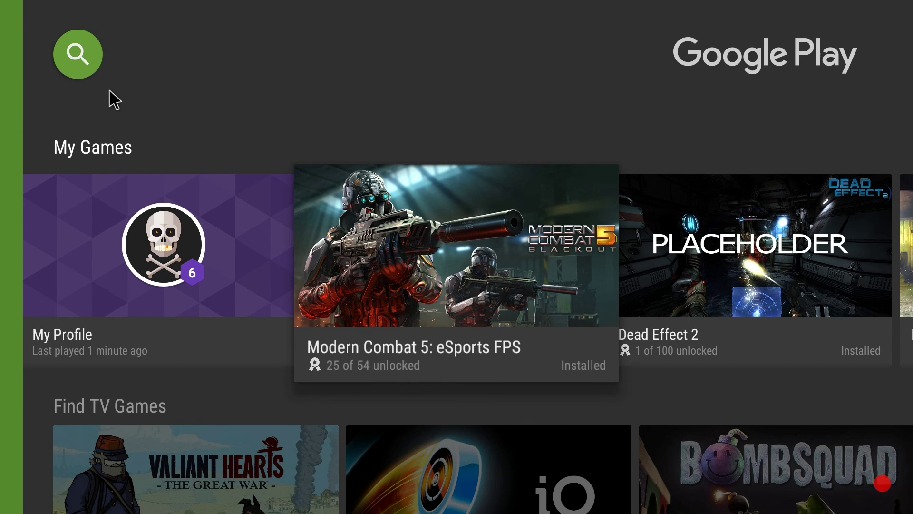
# Search TV games for 'modern combat 5', then leave the empty results for home.
pyautogui.click(84, 65)
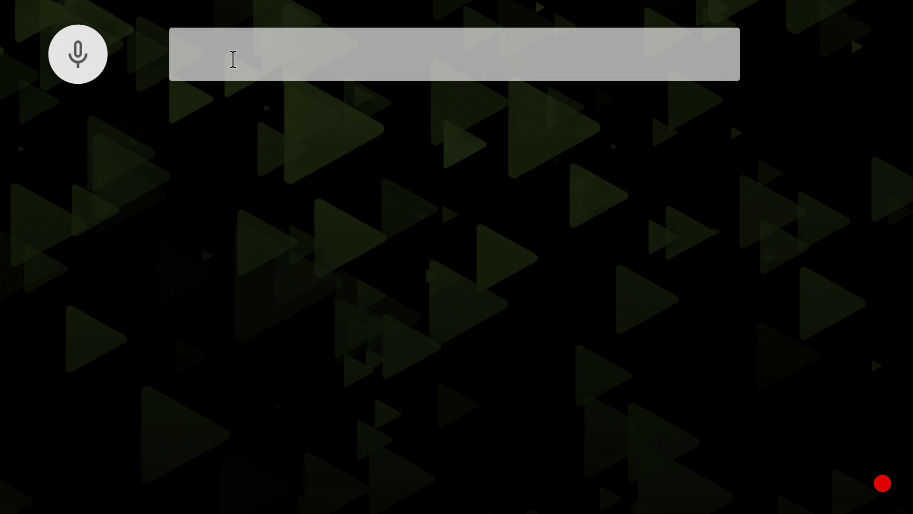
pyautogui.click(236, 56)
pyautogui.press('Left')
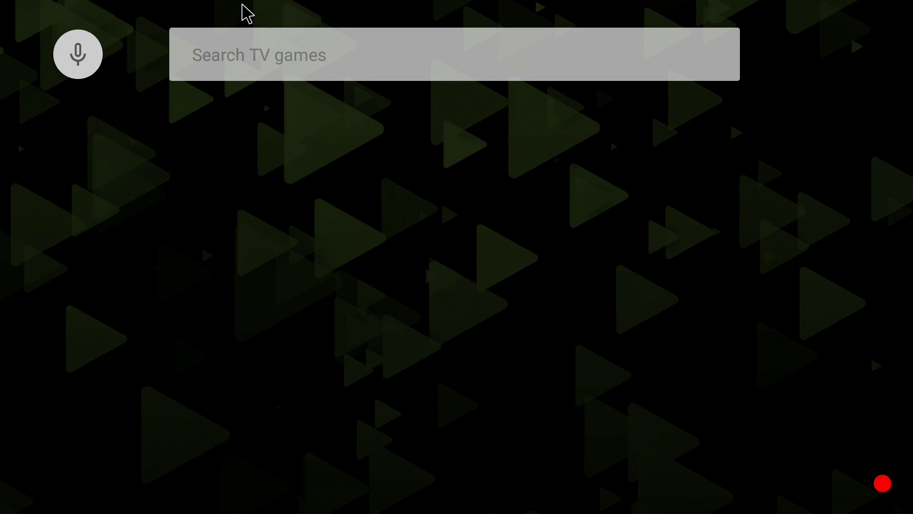
pyautogui.write('mod')
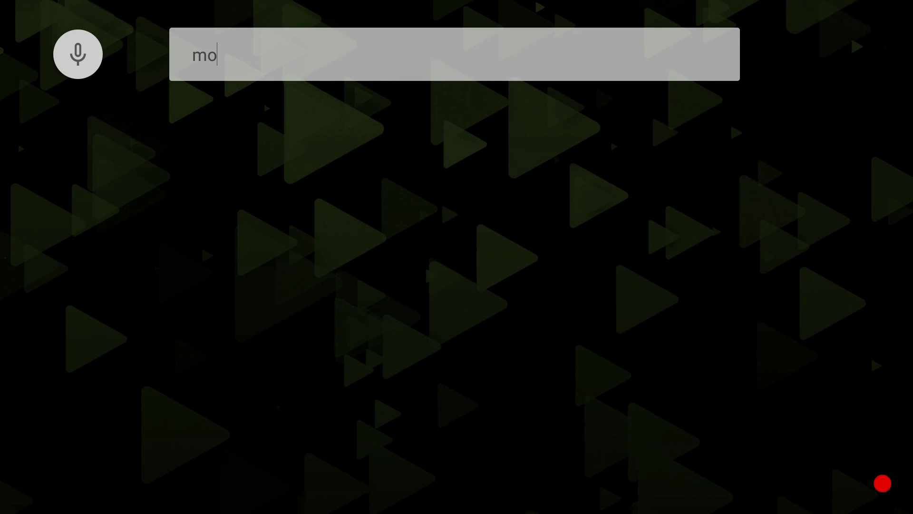
pyautogui.write('ern combat')
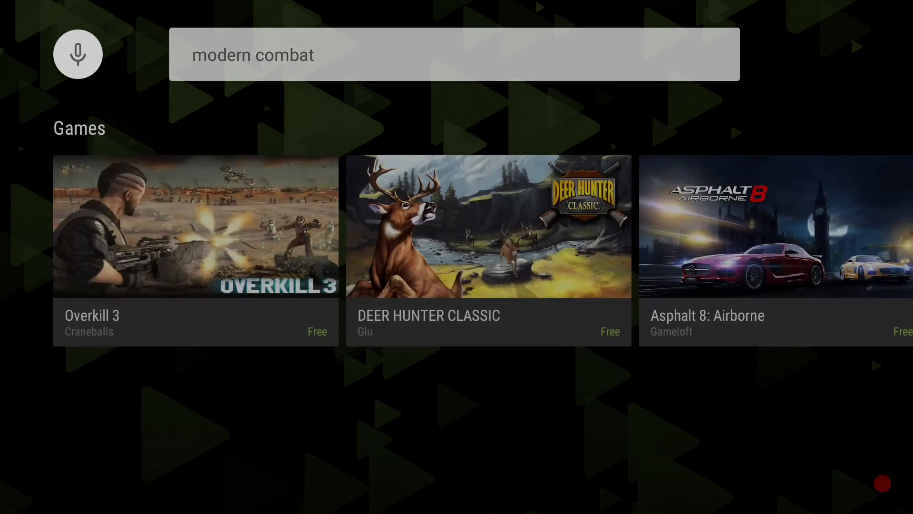
pyautogui.write(' 5')
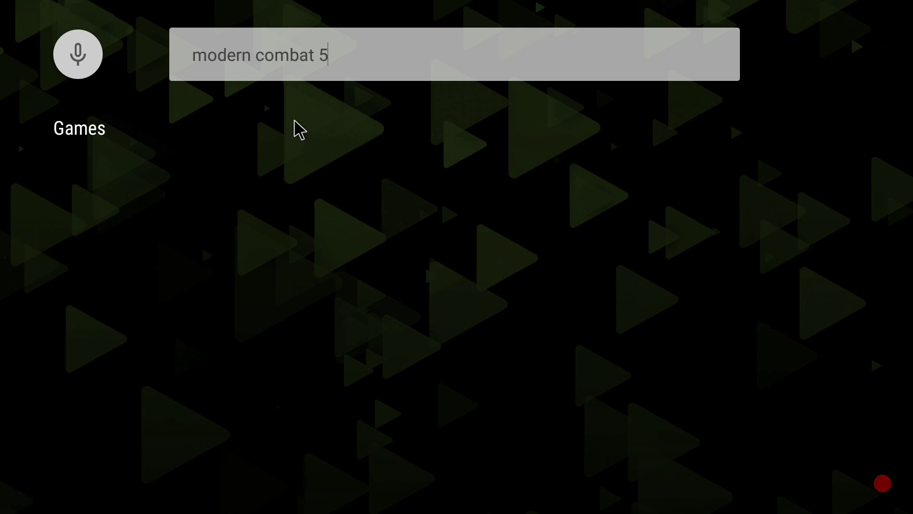
pyautogui.press('Escape')
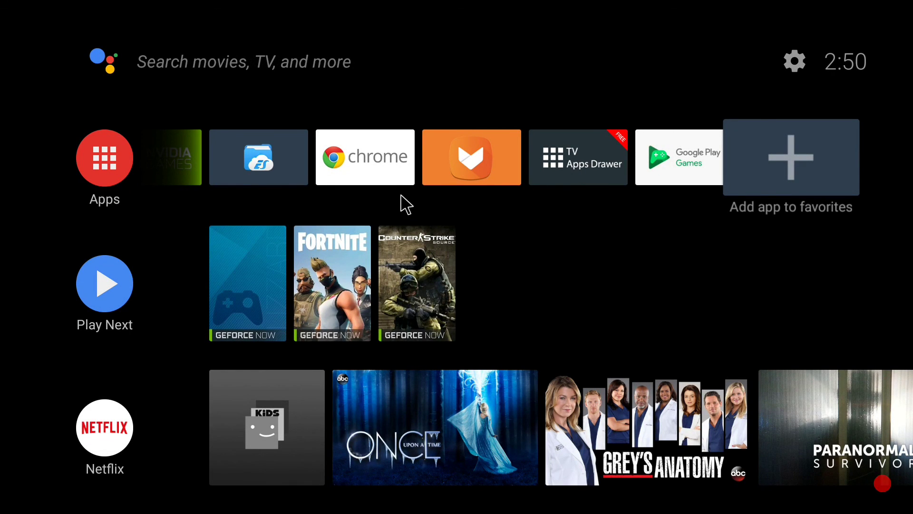
# Open TV Apps Drawer from the favourites row and scroll Apps over to Modern Combat 5.
pyautogui.scroll(4, 583, 153)
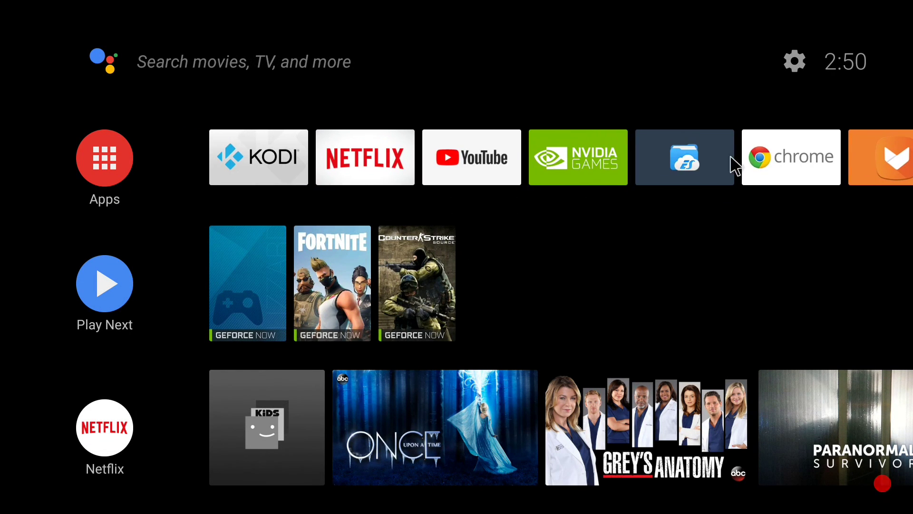
pyautogui.scroll(-3, 748, 163)
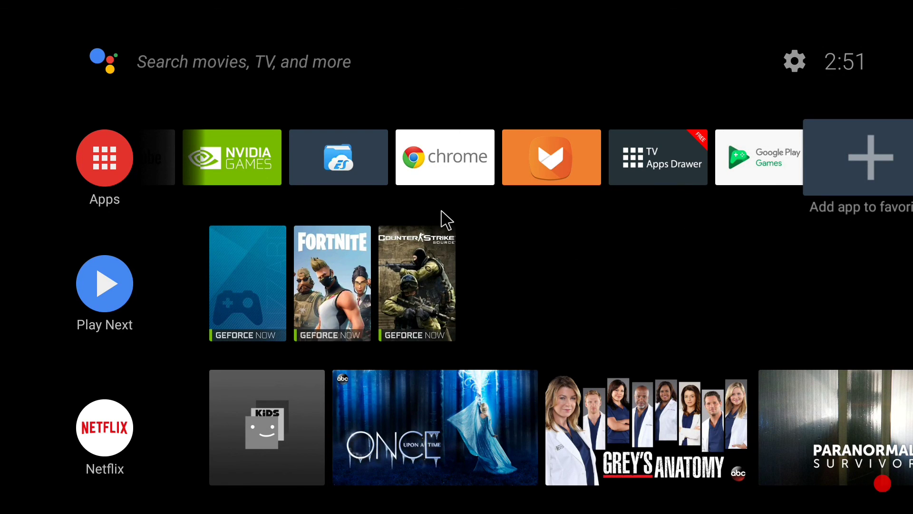
pyautogui.scroll(4, 409, 171)
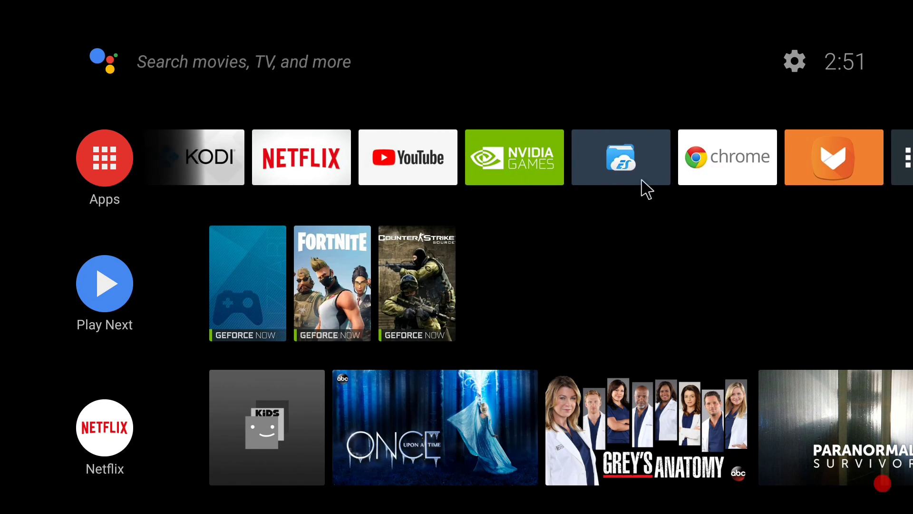
pyautogui.moveTo(785, 172); pyautogui.dragTo(493, 202)
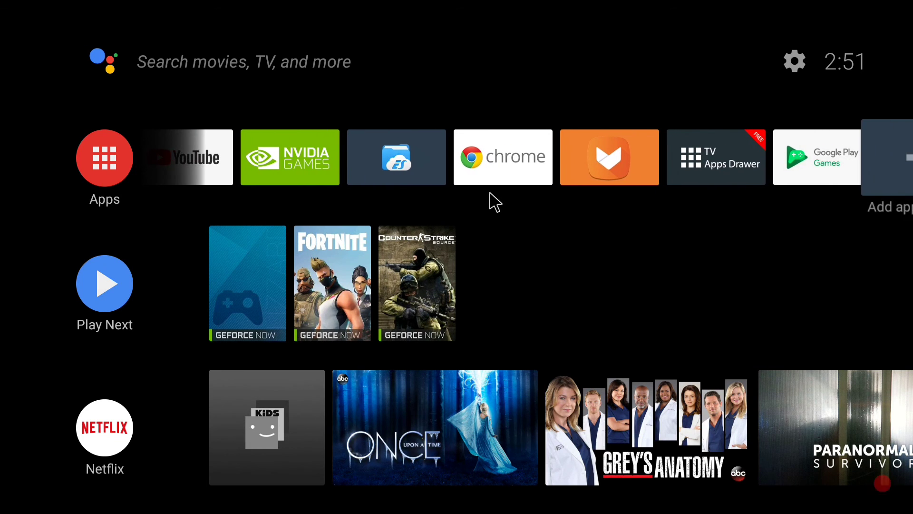
pyautogui.moveTo(856, 157); pyautogui.dragTo(677, 153)
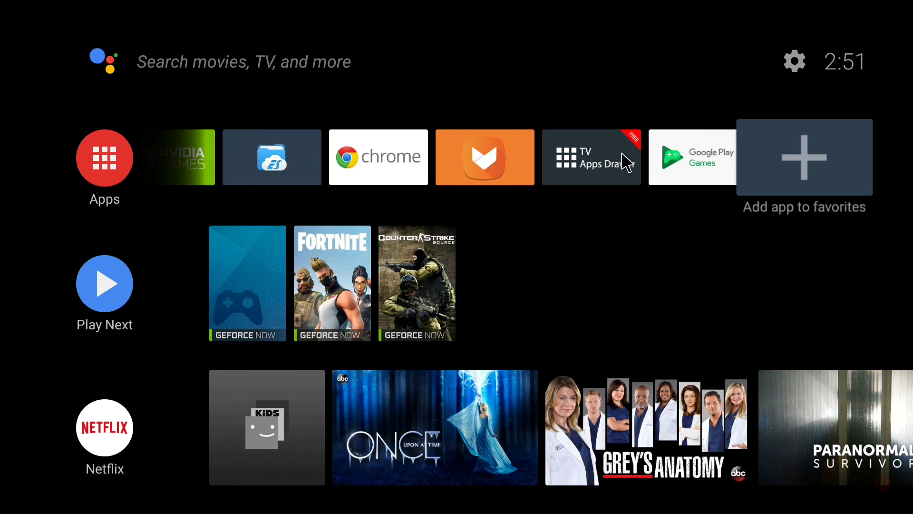
pyautogui.click(644, 161)
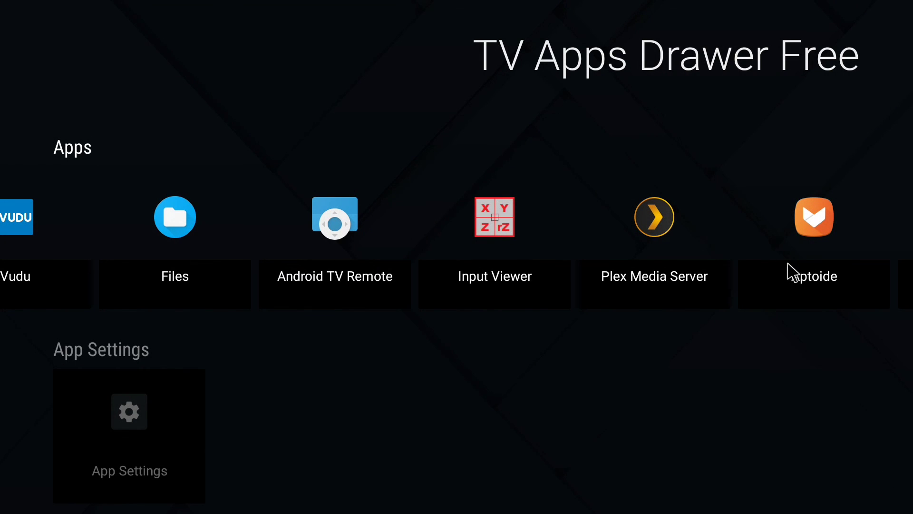
pyautogui.moveTo(787, 271); pyautogui.dragTo(2, 375)
pyautogui.click(788, 248)
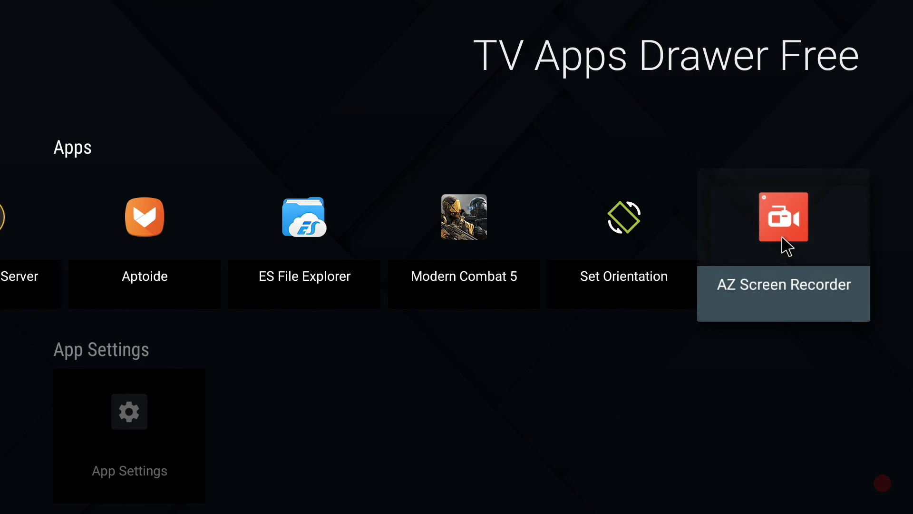